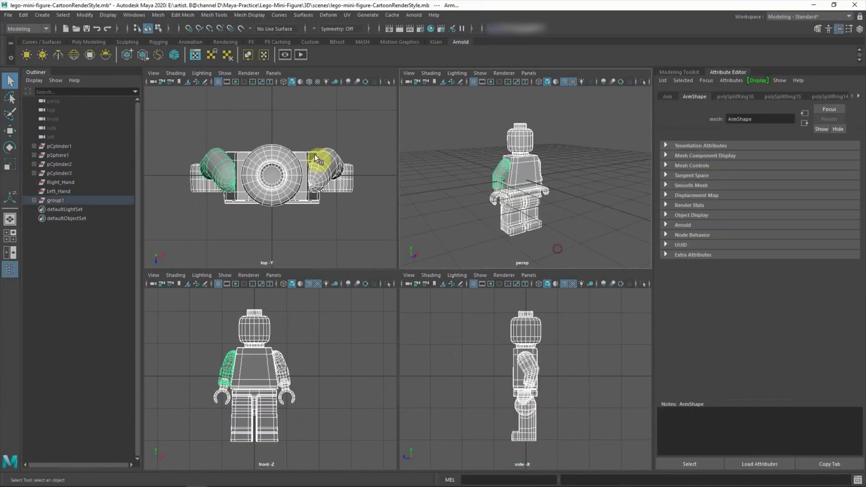
- Delete all the leftover reference planes from the scene
{"action": "left_click", "coordinate": [23, 15]}
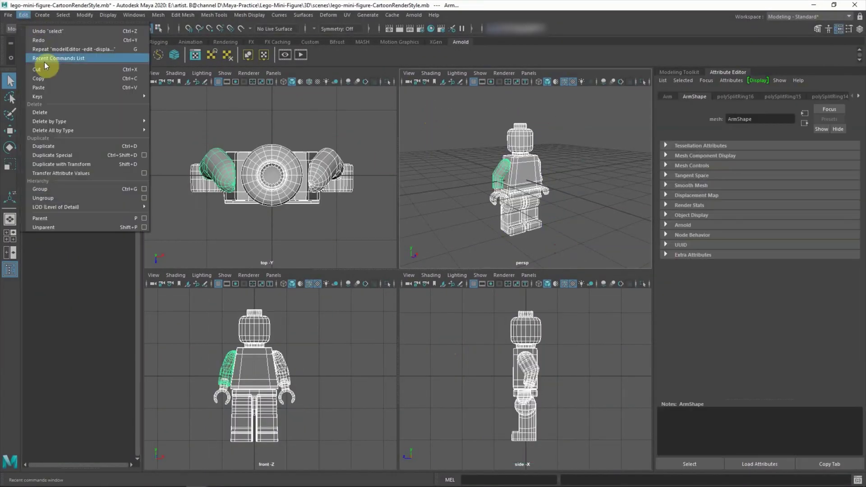
{"action": "left_click", "coordinate": [180, 141]}
{"action": "left_click", "coordinate": [54, 164]}
- Rename group1 to Lego_Minifigure
{"action": "double_click", "coordinate": [54, 164]}
{"action": "type", "text": "Lego_Minifigu"}
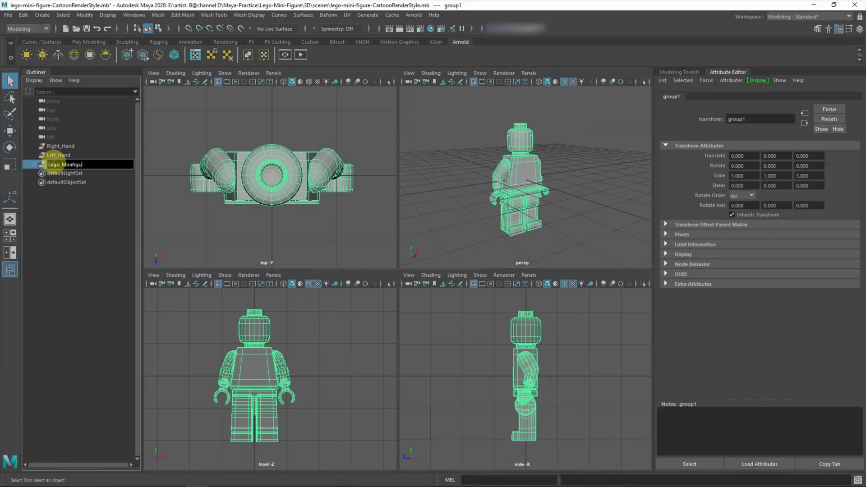
{"action": "type", "text": "re"}
{"action": "left_click", "coordinate": [68, 242]}
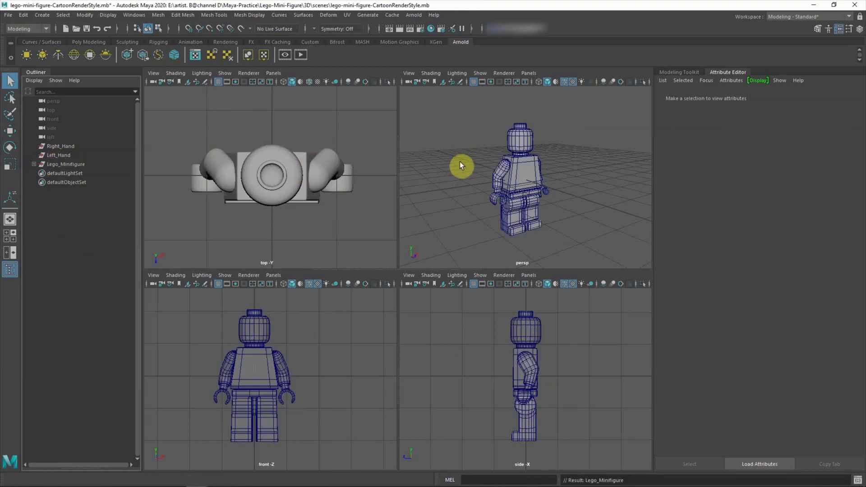
- Create a camera from the current view and name it Render_Camera
{"action": "left_click", "coordinate": [409, 72]}
{"action": "left_click", "coordinate": [485, 110]}
{"action": "double_click", "coordinate": [54, 173]}
{"action": "type", "text": "Render"}
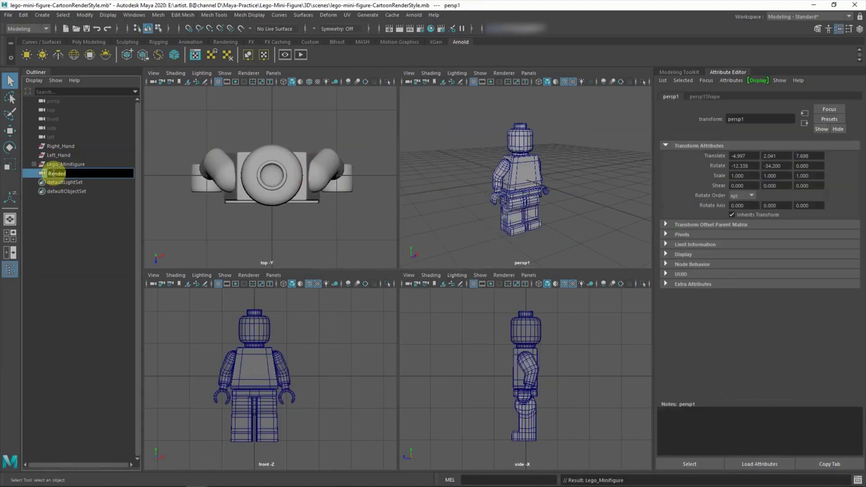
{"action": "type", "text": "_Camera"}
{"action": "left_click", "coordinate": [85, 238]}
{"action": "left_click", "coordinate": [134, 15]}
{"action": "left_click", "coordinate": [259, 83]}
- Render only through Render_Camera at 450×450 and start an Arnold RenderView preview
{"action": "left_click", "coordinate": [251, 221]}
{"action": "left_click", "coordinate": [253, 243]}
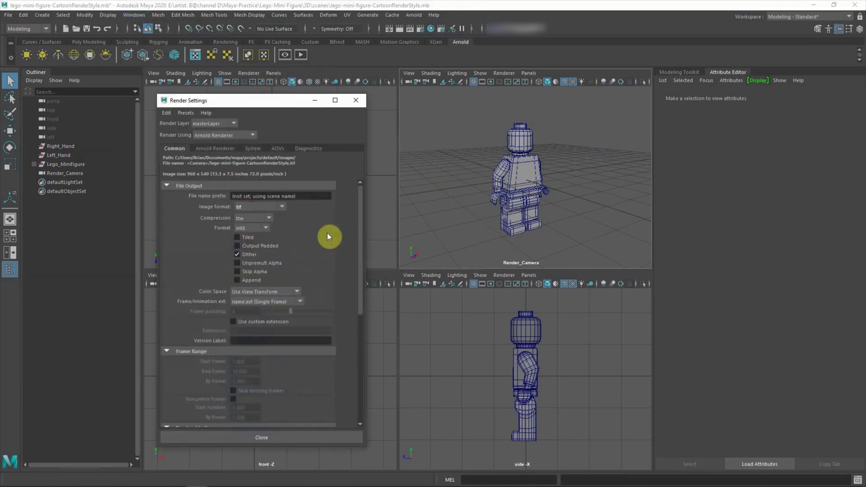
{"action": "scroll", "coordinate": [293, 279], "scroll_direction": "down", "scroll_amount": 5}
{"action": "left_click", "coordinate": [325, 359]}
{"action": "scroll", "coordinate": [280, 340], "scroll_direction": "down", "scroll_amount": 2}
{"action": "left_click", "coordinate": [245, 350]}
{"action": "type", "text": "450"}
{"action": "key", "text": "Tab"}
{"action": "type", "text": "450"}
{"action": "left_click", "coordinate": [289, 433]}
{"action": "scroll", "coordinate": [482, 192], "scroll_direction": "up", "scroll_amount": 3}
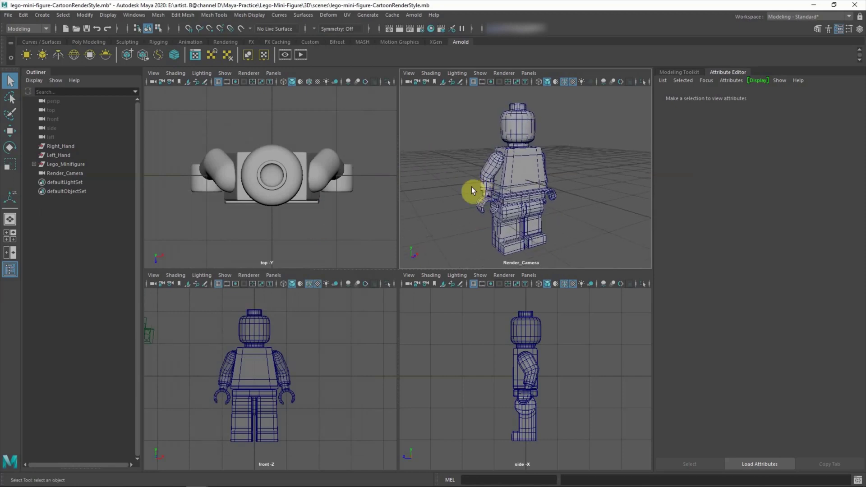
{"action": "left_click", "coordinate": [284, 54]}
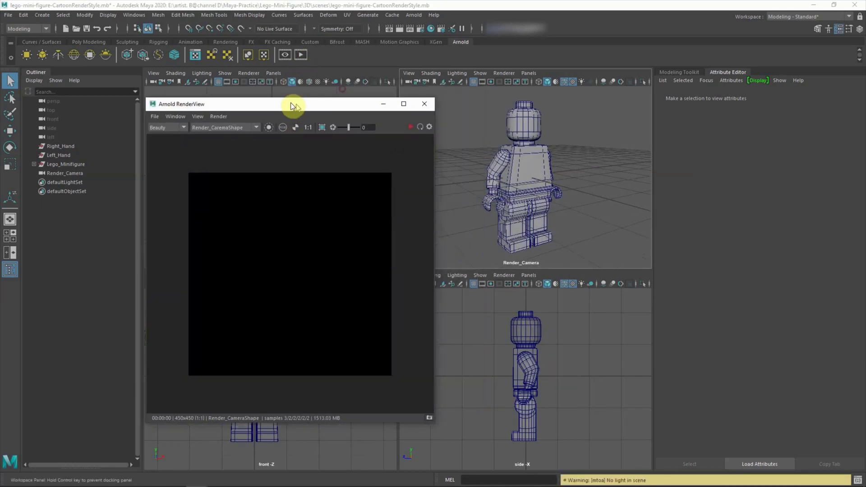
- Add an Arnold area light, move it toward the camera and scale it to about 1.9
{"action": "left_click", "coordinate": [27, 55]}
{"action": "key", "text": "w"}
{"action": "left_click_drag", "start_coordinate": [534, 185], "coordinate": [636, 248]}
{"action": "key", "text": "e"}
{"action": "key", "text": "r"}
{"action": "left_click_drag", "start_coordinate": [595, 195], "coordinate": [671, 205]}
{"action": "left_click", "coordinate": [714, 98]}
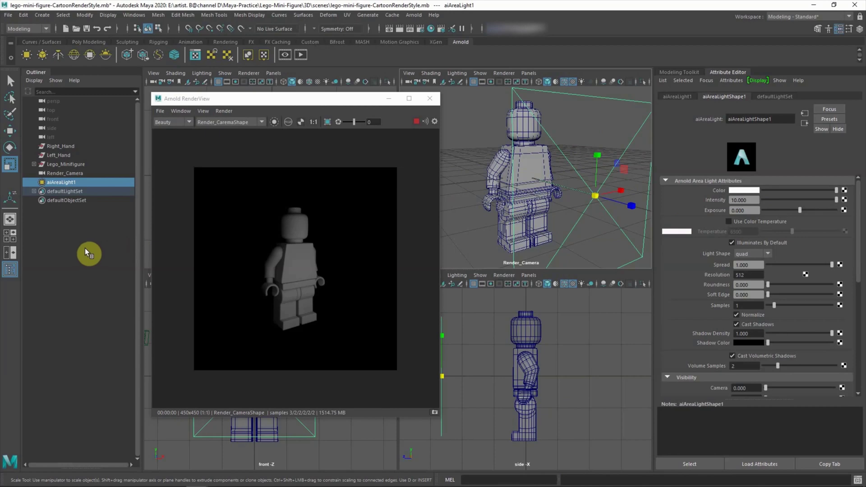
- Set Render_Camera's focal length to 70
{"action": "left_click", "coordinate": [479, 169]}
{"action": "left_click", "coordinate": [65, 173]}
{"action": "double_click", "coordinate": [744, 209]}
{"action": "type", "text": "70"}
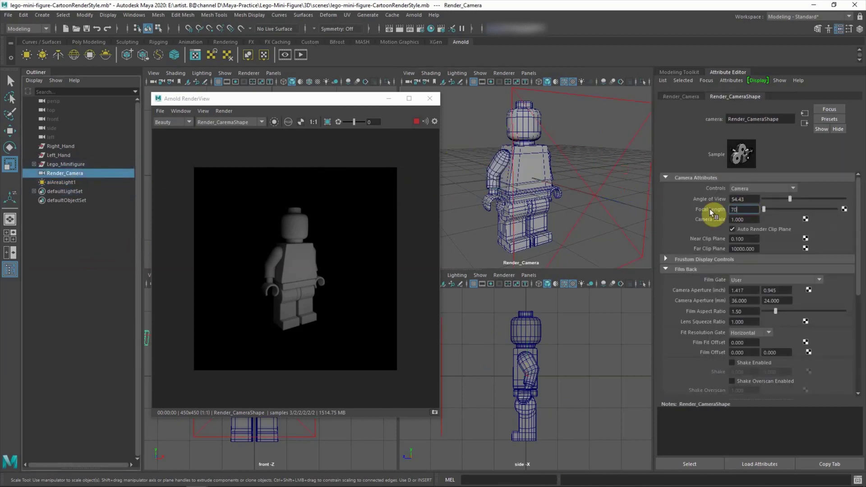
{"action": "key", "text": "Return"}
- Reframe the whole figure in the camera view and dock the Arnold RenderView beside the viewports
{"action": "right_click_drag", "start_coordinate": [528, 193], "coordinate": [499, 173], "text": "alt"}
{"action": "left_click_drag", "start_coordinate": [499, 173], "coordinate": [505, 191], "text": "alt"}
{"action": "mouse_move", "coordinate": [349, 105]}
{"action": "left_mouse_down"}
{"action": "mouse_move", "coordinate": [348, 114]}
{"action": "mouse_move", "coordinate": [152, 100]}
{"action": "left_mouse_up"}
{"action": "left_click", "coordinate": [91, 217]}
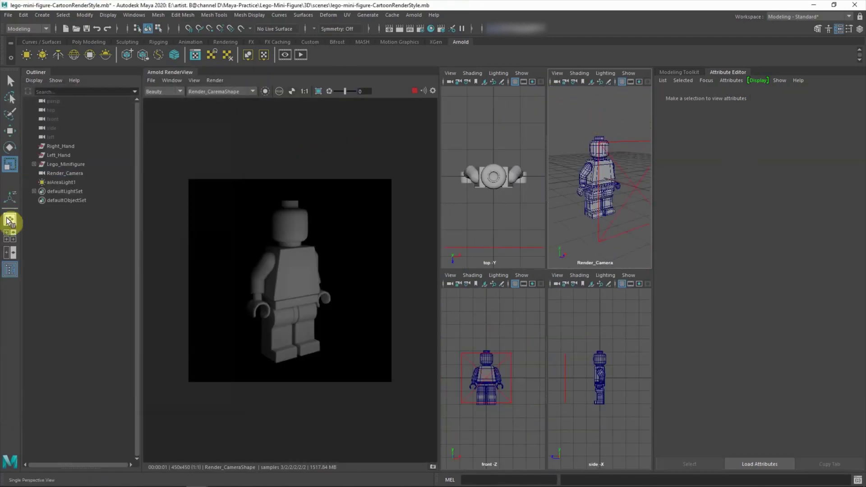
- Switch to a single perspective viewport framed on the minifigure, then to top view
{"action": "left_click", "coordinate": [10, 219]}
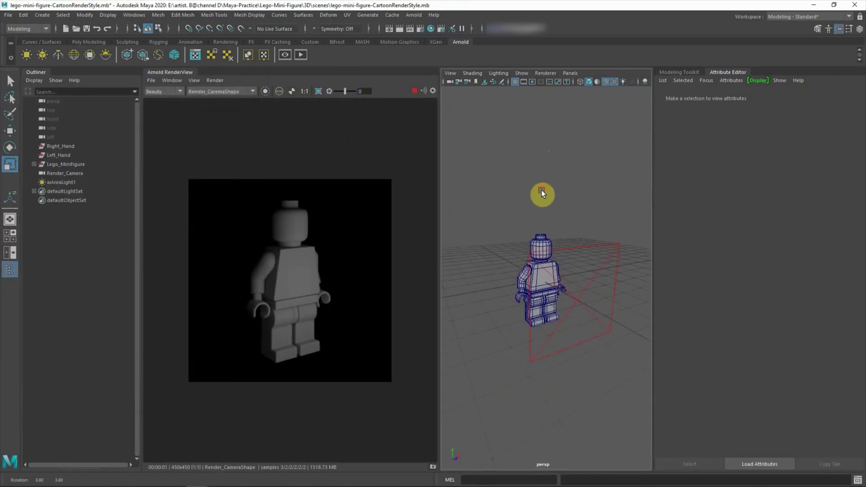
{"action": "key", "text": "f"}
{"action": "mouse_move", "coordinate": [440, 263]}
{"action": "left_mouse_down"}
{"action": "mouse_move", "coordinate": [361, 259]}
{"action": "mouse_move", "coordinate": [365, 247]}
{"action": "left_mouse_up"}
{"action": "scroll", "coordinate": [455, 253], "scroll_direction": "down", "scroll_amount": 3}
{"action": "key", "text": "space"}
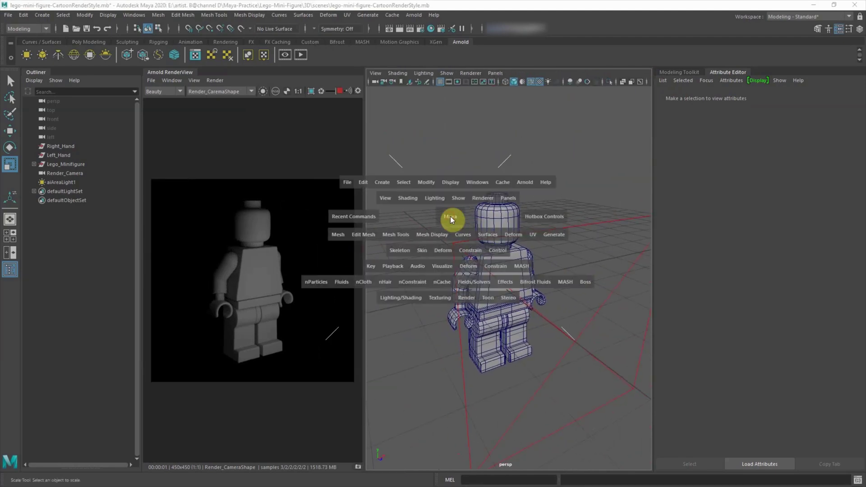
{"action": "left_click", "coordinate": [422, 216]}
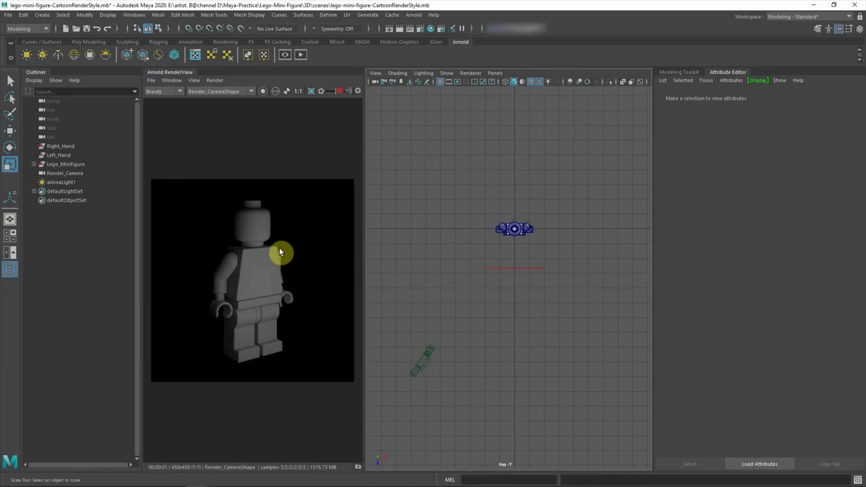
- Check the area light in top view, then return to the perspective view
{"action": "left_click", "coordinate": [523, 270]}
{"action": "key", "text": "w"}
{"action": "left_click", "coordinate": [499, 328]}
{"action": "key", "text": "space"}
{"action": "left_click", "coordinate": [499, 303]}
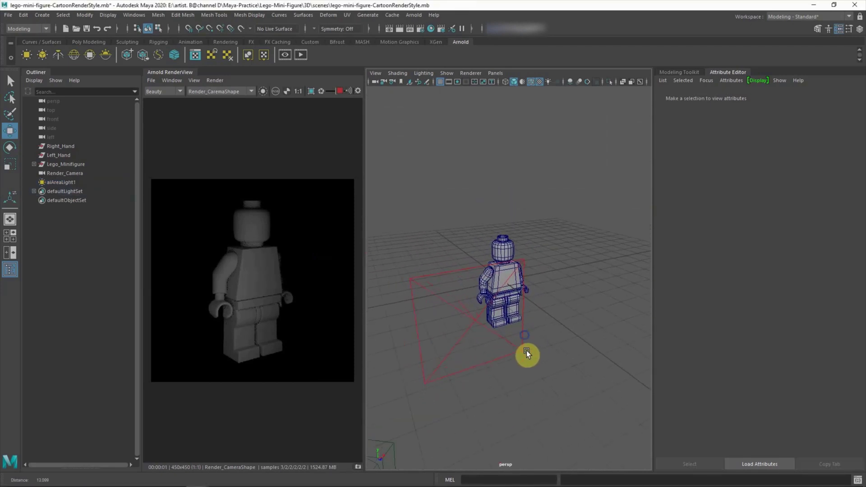
- Zoom in, select the minifigure and choose Assign New Material
{"action": "right_click_drag", "start_coordinate": [485, 358], "coordinate": [560, 307], "text": "alt"}
{"action": "left_click", "coordinate": [478, 276]}
{"action": "right_click_drag", "start_coordinate": [498, 257], "coordinate": [516, 456]}
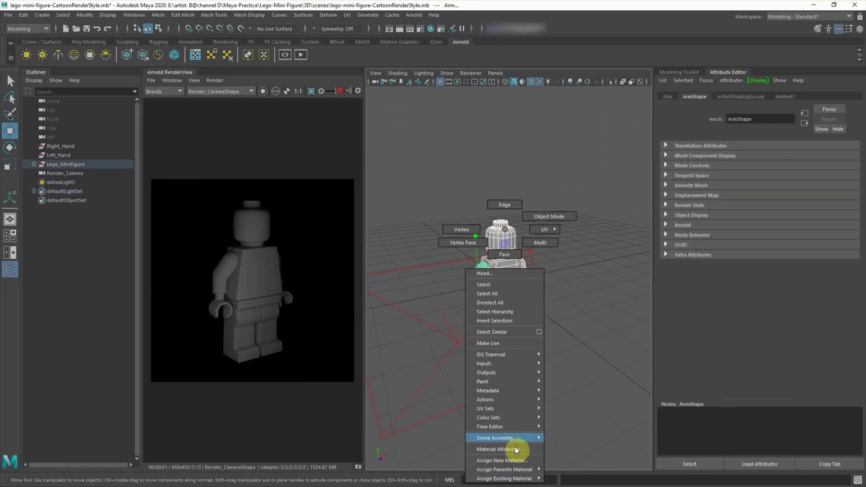
{"action": "left_click", "coordinate": [325, 237]}
- Assign an aiStandardSurface with the Plastic preset to the figure
{"action": "left_click", "coordinate": [374, 340]}
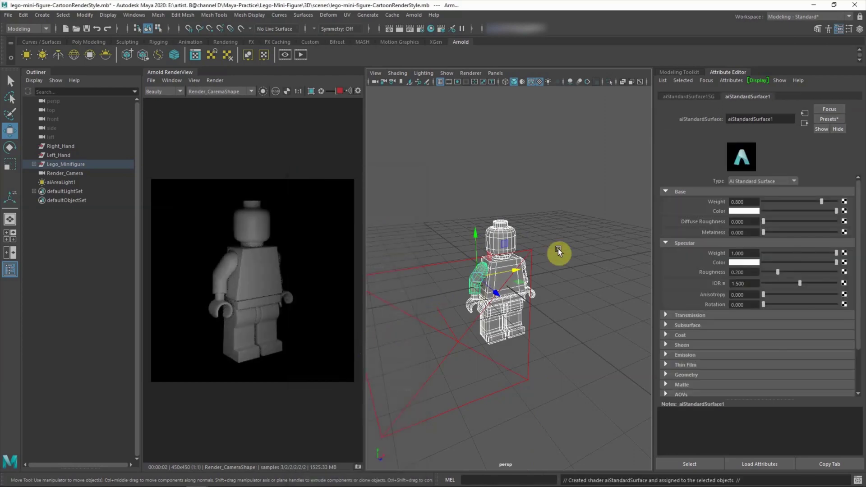
{"action": "left_click", "coordinate": [829, 119]}
{"action": "left_click", "coordinate": [714, 344]}
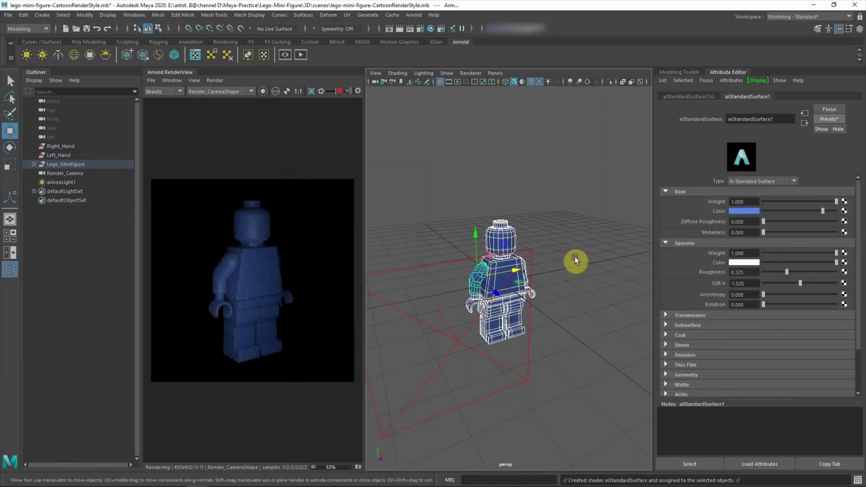
- Set the area light's intensity to 100
{"action": "left_click", "coordinate": [573, 264]}
{"action": "left_click", "coordinate": [493, 382]}
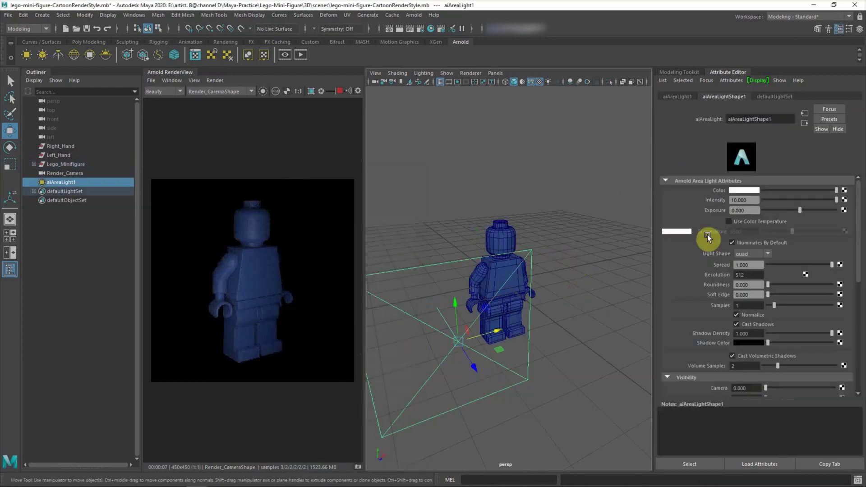
{"action": "key", "text": "Return"}
{"action": "key", "text": "space"}
{"action": "left_click_drag", "start_coordinate": [554, 300], "coordinate": [472, 264]}
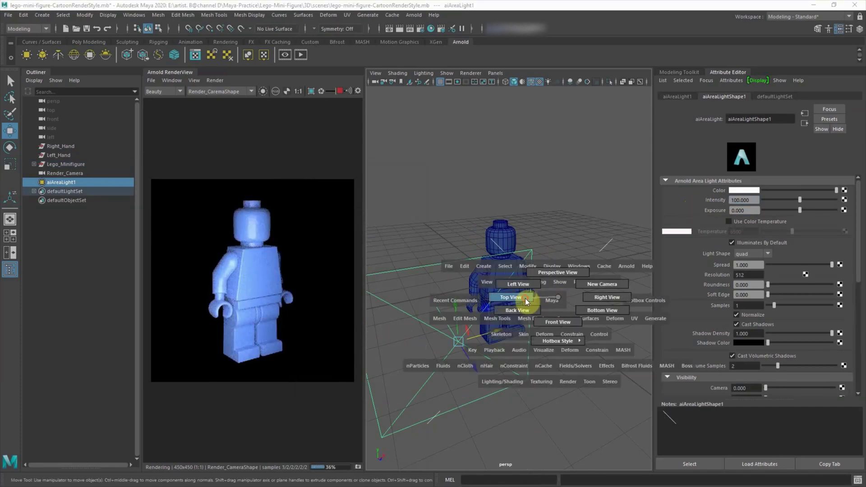
- Rotate the area light toward the figure and raise it higher
{"action": "key", "text": "e"}
{"action": "mouse_move", "coordinate": [475, 298]}
{"action": "left_mouse_down"}
{"action": "mouse_move", "coordinate": [525, 276]}
{"action": "mouse_move", "coordinate": [526, 286]}
{"action": "left_mouse_up"}
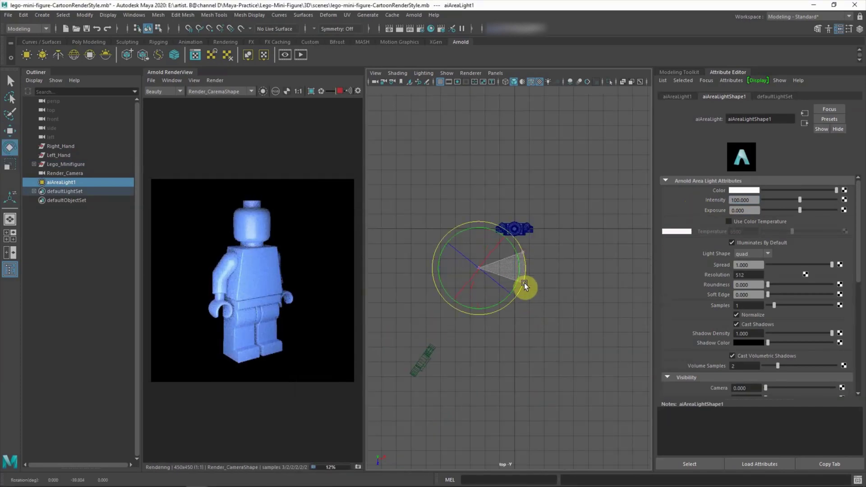
{"action": "key", "text": "space"}
{"action": "key", "text": "w"}
{"action": "left_click_drag", "start_coordinate": [527, 247], "coordinate": [530, 221]}
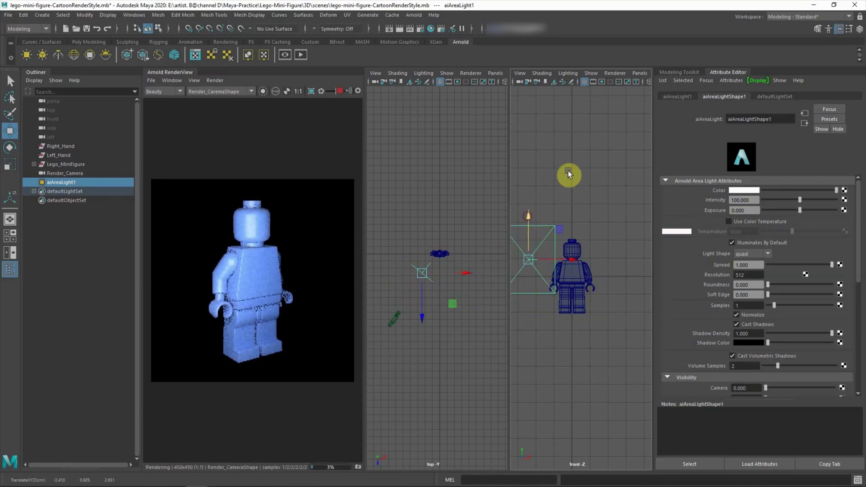
- Return to a single perspective view closer to the figure
{"action": "left_click", "coordinate": [589, 181]}
{"action": "key", "text": "space"}
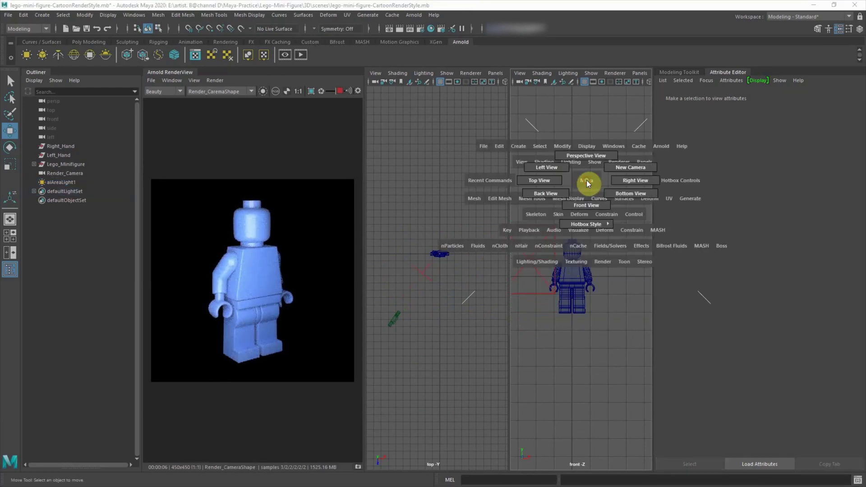
{"action": "left_click_drag", "start_coordinate": [588, 181], "coordinate": [588, 156]}
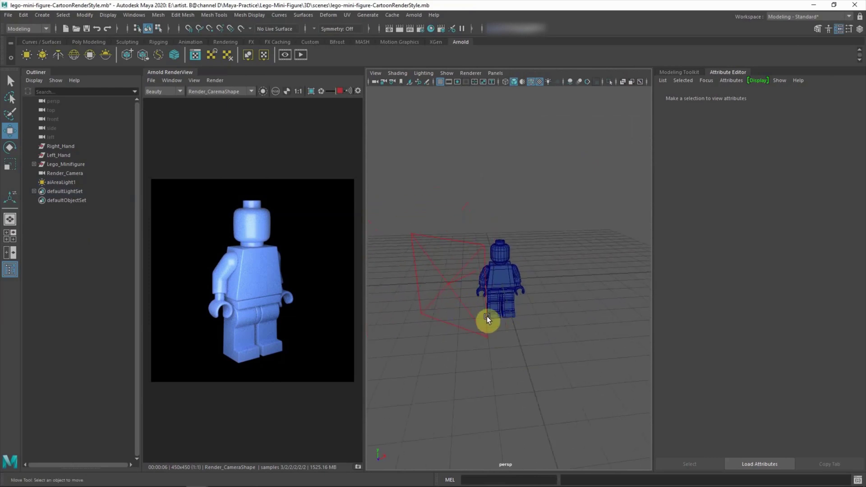
{"action": "right_click_drag", "start_coordinate": [486, 316], "coordinate": [494, 234], "text": "alt"}
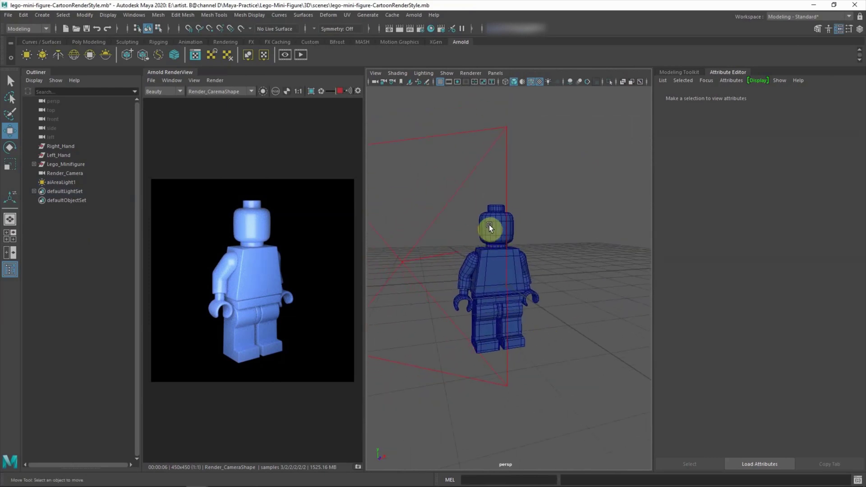
- Rename the head's material Lego_Yellow and give it a yellow base colour
{"action": "left_click", "coordinate": [489, 224]}
{"action": "type", "text": "_Yellow"}
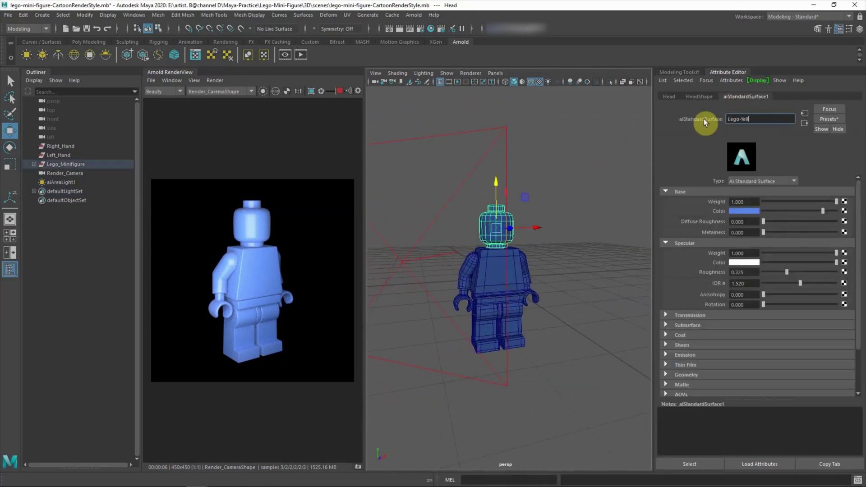
{"action": "key", "text": "Return"}
{"action": "left_click", "coordinate": [730, 211]}
{"action": "left_click", "coordinate": [696, 203]}
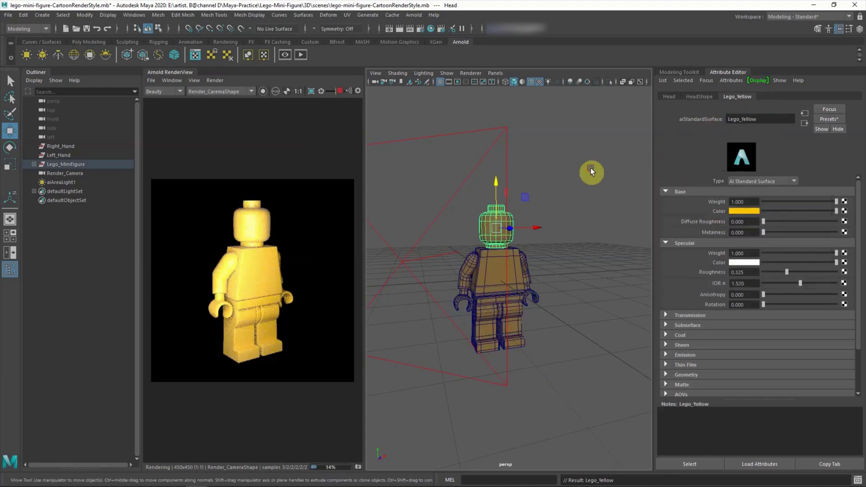
{"action": "left_click", "coordinate": [591, 168]}
- Make Lego_Yellow glossy with specular roughness 0 and IOR 2
{"action": "right_click_drag", "start_coordinate": [530, 276], "coordinate": [447, 292], "text": "alt"}
{"action": "left_click", "coordinate": [447, 292]}
{"action": "left_click", "coordinate": [510, 223]}
{"action": "left_click", "coordinate": [737, 97]}
{"action": "left_click", "coordinate": [743, 272]}
{"action": "left_click_drag", "start_coordinate": [773, 271], "coordinate": [762, 270]}
{"action": "left_click", "coordinate": [742, 284]}
{"action": "type", "text": "2"}
{"action": "key", "text": "Return"}
{"action": "left_click", "coordinate": [445, 246]}
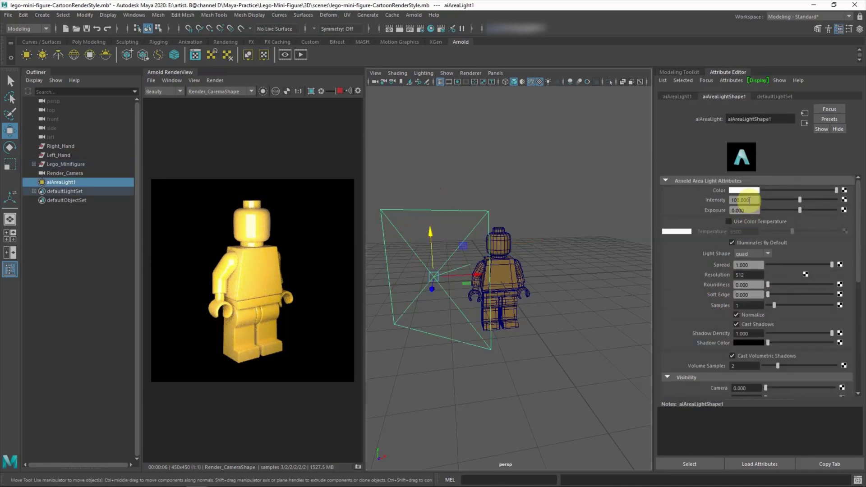
{"action": "left_click", "coordinate": [558, 250]}
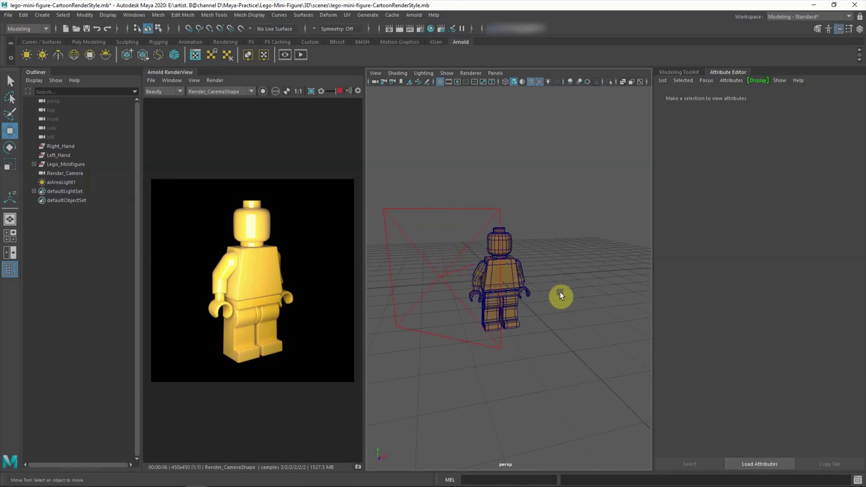
- Show the minifigure framed in the front view
{"action": "mouse_move", "coordinate": [496, 242]}
{"action": "left_mouse_down"}
{"action": "mouse_move", "coordinate": [511, 289]}
{"action": "mouse_move", "coordinate": [485, 304]}
{"action": "left_mouse_up"}
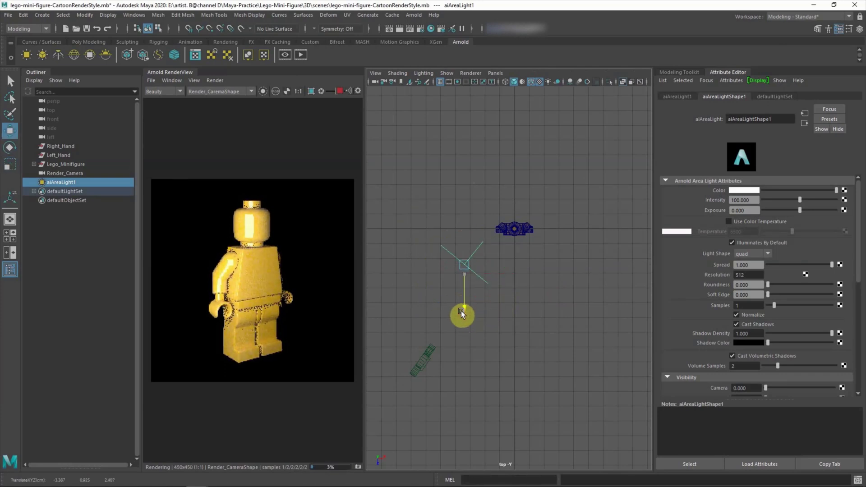
{"action": "left_click", "coordinate": [540, 288]}
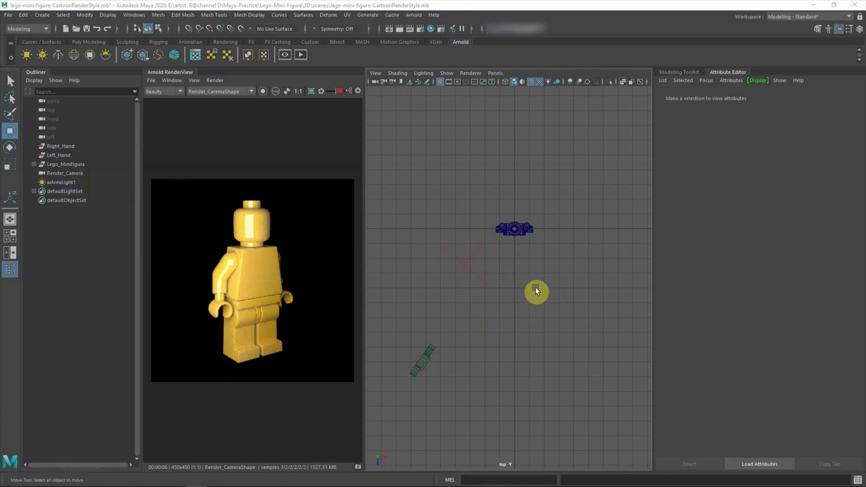
{"action": "left_click_drag", "start_coordinate": [535, 288], "coordinate": [532, 306]}
{"action": "middle_click_drag", "start_coordinate": [499, 190], "coordinate": [523, 170], "text": "alt"}
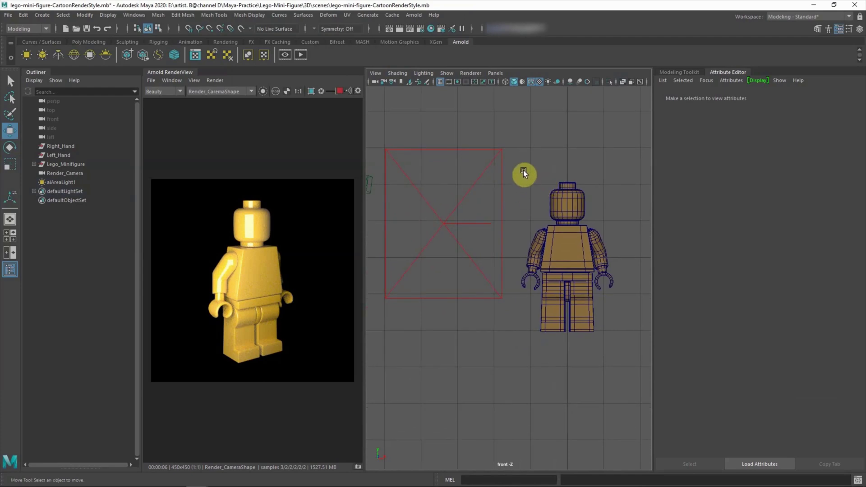
- Open the Hypershade, shrink it and move it off the render
{"action": "left_click", "coordinate": [134, 14]}
{"action": "left_click", "coordinate": [255, 92]}
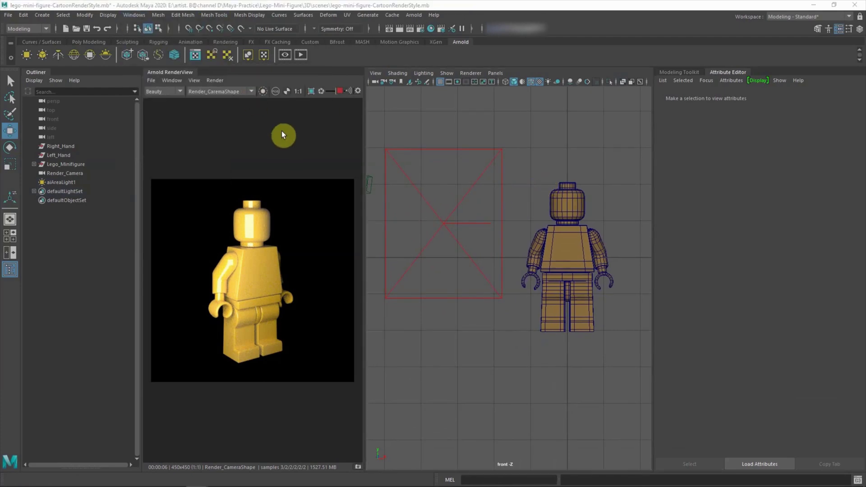
{"action": "left_click_drag", "start_coordinate": [684, 136], "coordinate": [334, 127]}
{"action": "left_click_drag", "start_coordinate": [170, 37], "coordinate": [726, 58]}
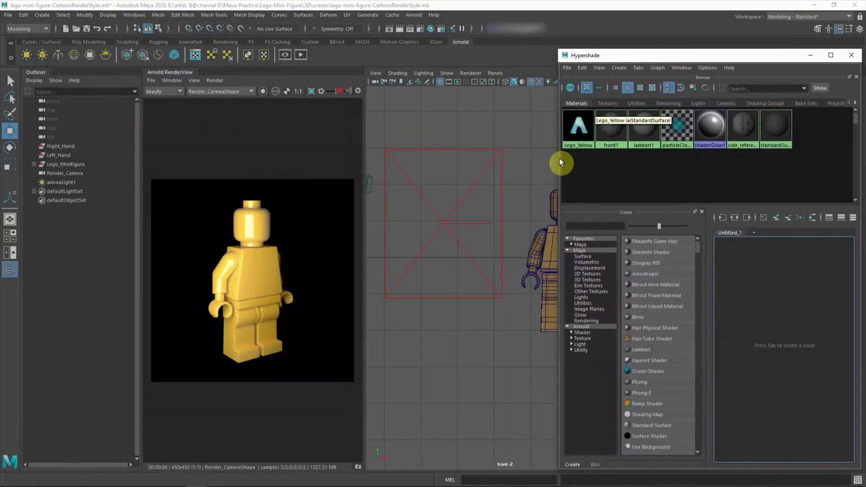
- Delete the unused reference materials and frame the minifigure
{"action": "key", "text": "Delete"}
{"action": "left_click", "coordinate": [712, 129]}
{"action": "key", "text": "Delete"}
{"action": "key", "text": "f"}
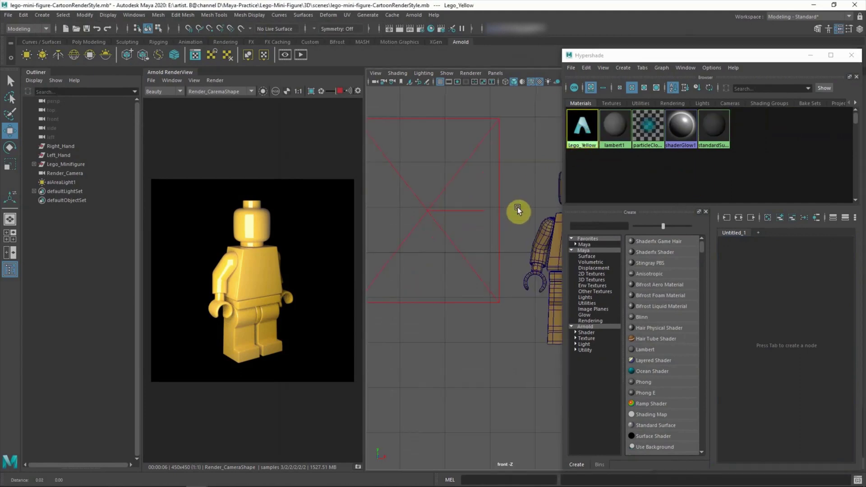
- Duplicate Lego_Yellow into a red Lego_Red material
{"action": "key", "text": "ctrl+d"}
{"action": "left_click_drag", "start_coordinate": [681, 55], "coordinate": [495, 47]}
{"action": "left_click_drag", "start_coordinate": [742, 119], "coordinate": [775, 119]}
{"action": "left_click", "coordinate": [744, 210]}
{"action": "left_click", "coordinate": [710, 205]}
{"action": "left_click", "coordinate": [432, 120]}
- Duplicate Lego_Red into a blue Lego_Blue material
{"action": "key", "text": "ctrl+d"}
{"action": "left_click_drag", "start_coordinate": [740, 119], "coordinate": [794, 117]}
{"action": "key", "text": "BackSpace"}
{"action": "type", "text": "Lego_Blu"}
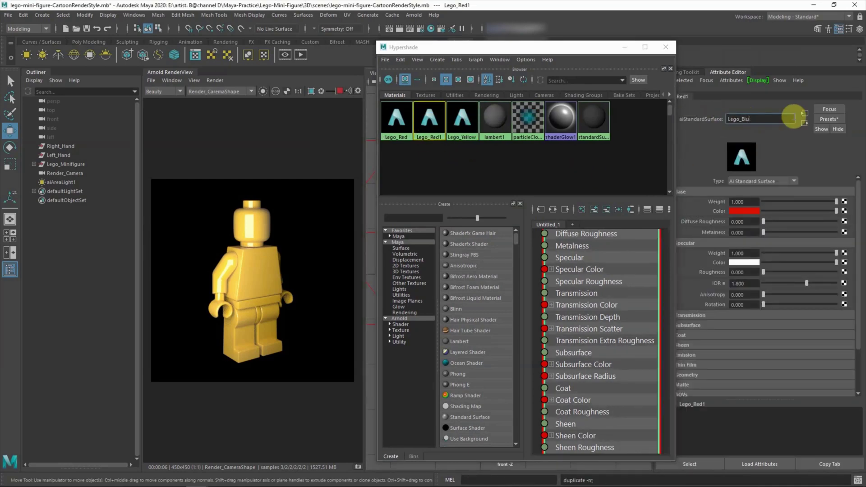
{"action": "type", "text": "e"}
{"action": "key", "text": "Return"}
{"action": "left_click", "coordinate": [744, 210]}
{"action": "left_click", "coordinate": [755, 194]}
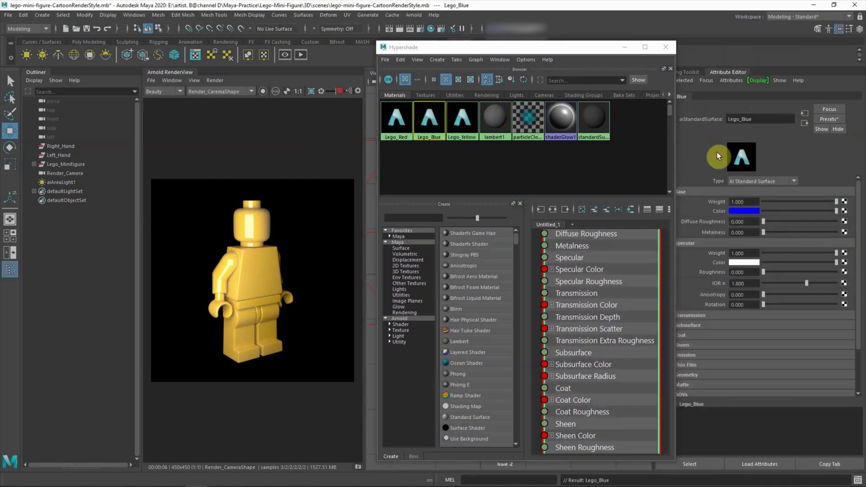
{"action": "left_click", "coordinate": [593, 159]}
- Assign Lego_Blue to the legs and Lego_Red to the torso and arms
{"action": "mouse_move", "coordinate": [552, 47]}
{"action": "left_mouse_down"}
{"action": "mouse_move", "coordinate": [362, 52]}
{"action": "mouse_move", "coordinate": [702, 48]}
{"action": "left_mouse_up"}
{"action": "left_click", "coordinate": [501, 334]}
{"action": "right_click_drag", "start_coordinate": [560, 134], "coordinate": [578, 92]}
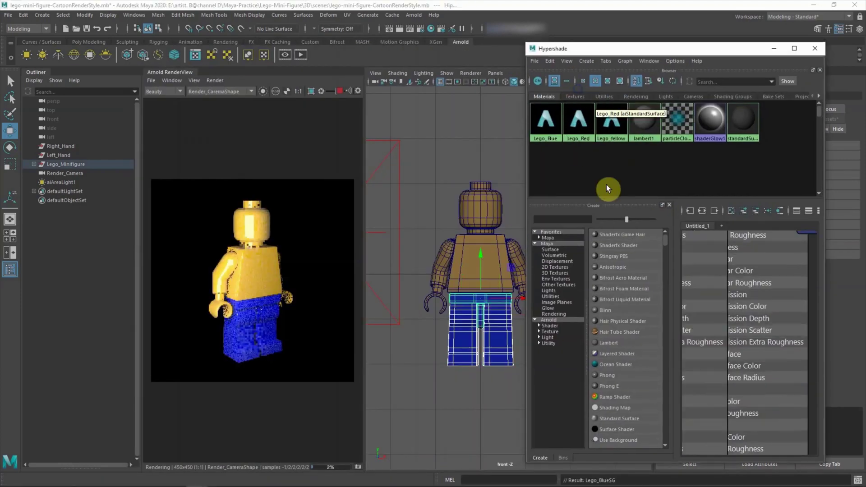
{"action": "left_click", "coordinate": [462, 242]}
{"action": "right_click", "coordinate": [579, 119]}
{"action": "left_click", "coordinate": [579, 92]}
{"action": "left_click", "coordinate": [571, 174]}
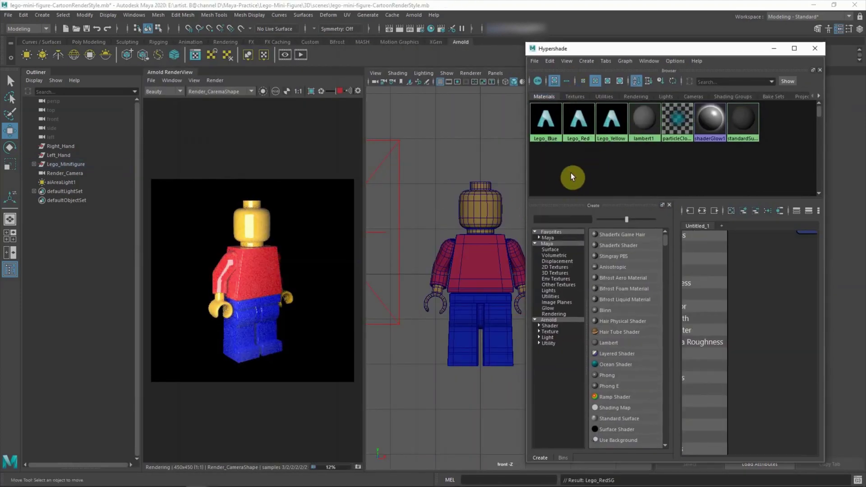
- Set Lego_Yellow's subsurface colour
{"action": "left_click_drag", "start_coordinate": [648, 49], "coordinate": [632, 50]}
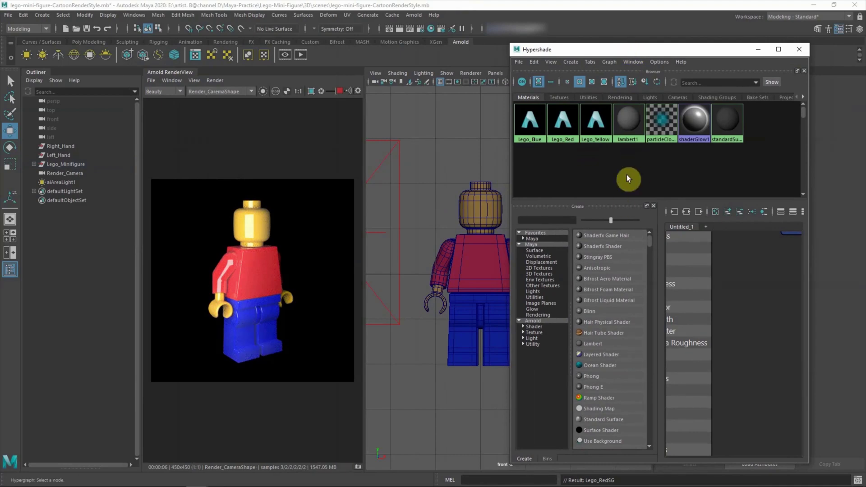
{"action": "double_click", "coordinate": [565, 127]}
{"action": "mouse_move", "coordinate": [637, 50]}
{"action": "left_mouse_down"}
{"action": "mouse_move", "coordinate": [439, 86]}
{"action": "mouse_move", "coordinate": [470, 82]}
{"action": "left_mouse_up"}
{"action": "left_click", "coordinate": [689, 324]}
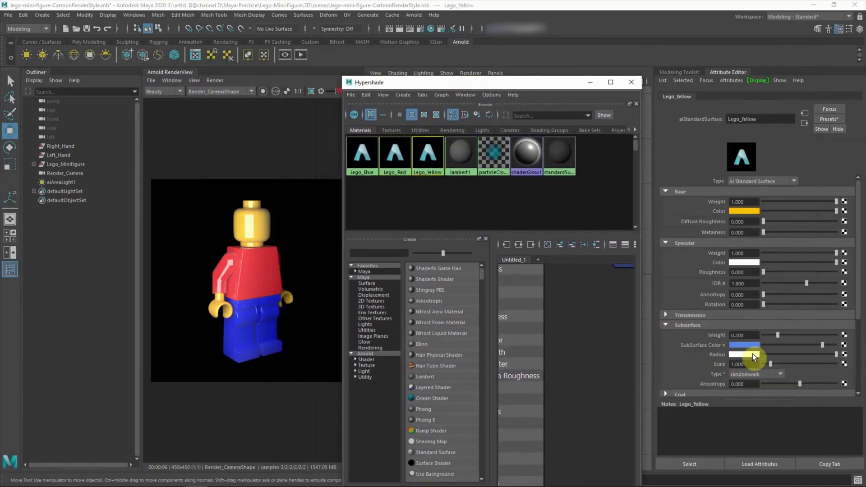
{"action": "left_click", "coordinate": [744, 345]}
{"action": "left_click", "coordinate": [398, 153]}
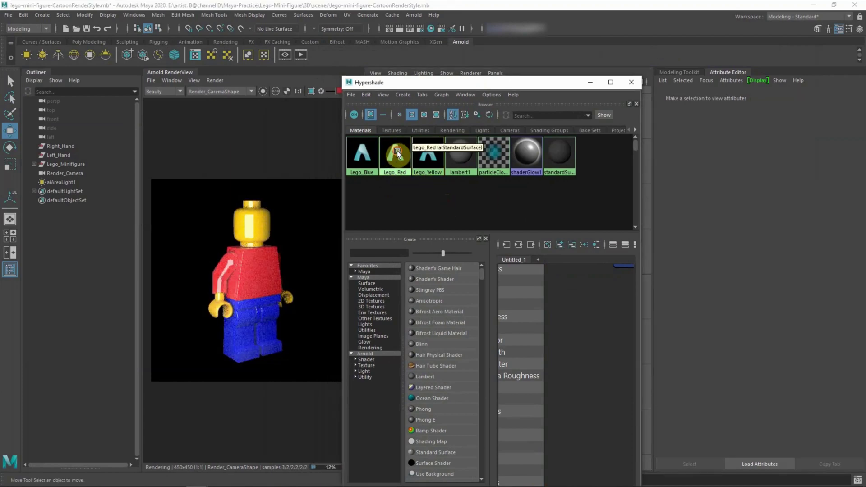
- Set Lego_Blue's subsurface colour and resize the Hypershade window
{"action": "left_click", "coordinate": [740, 345]}
{"action": "left_click", "coordinate": [363, 153]}
{"action": "left_click", "coordinate": [735, 343]}
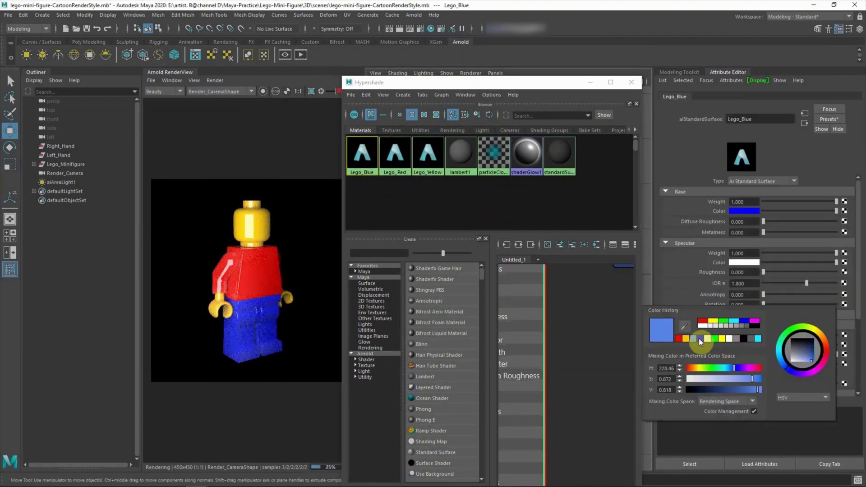
{"action": "left_click", "coordinate": [699, 339]}
{"action": "left_click", "coordinate": [539, 205]}
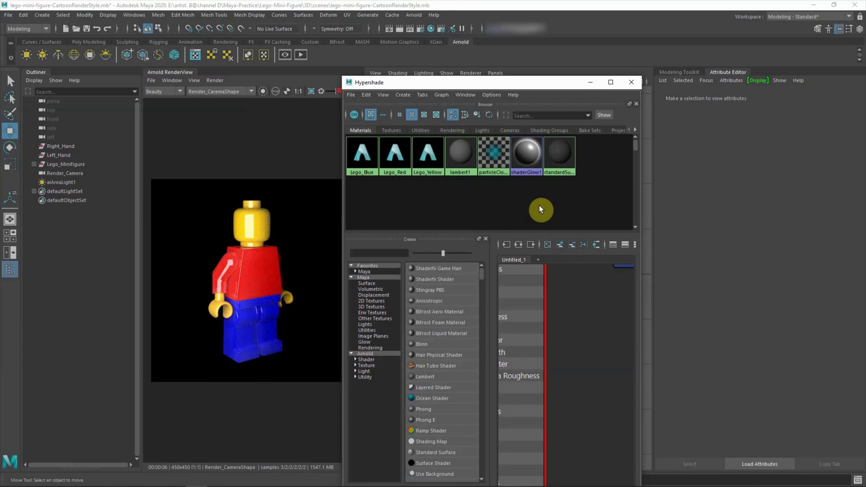
{"action": "left_click_drag", "start_coordinate": [602, 91], "coordinate": [634, 114]}
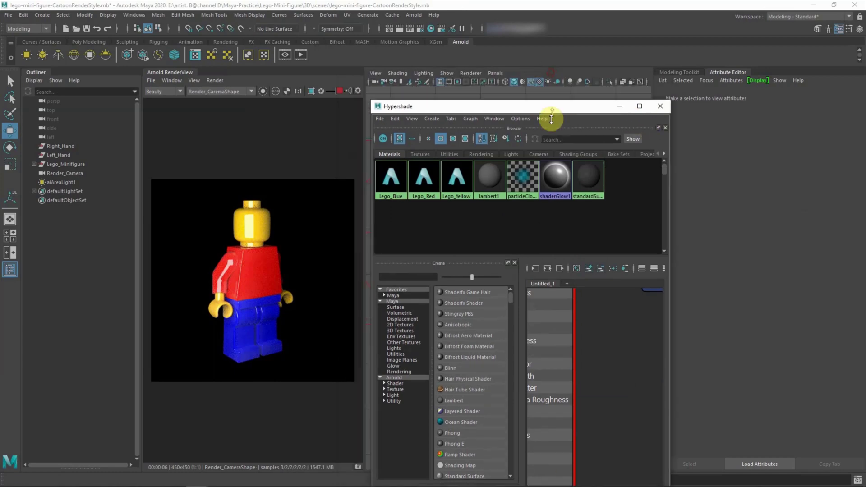
{"action": "left_click_drag", "start_coordinate": [532, 485], "coordinate": [531, 433]}
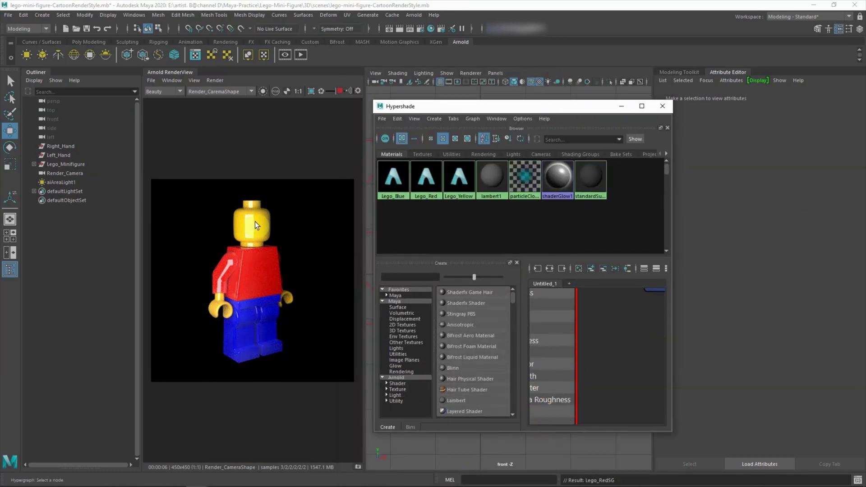
- Create an aiLayerShader with Layer 1 named Lego-Yellow, fed by the Lego_Yellow material
{"action": "left_click_drag", "start_coordinate": [478, 434], "coordinate": [478, 454]}
{"action": "left_click", "coordinate": [396, 382]}
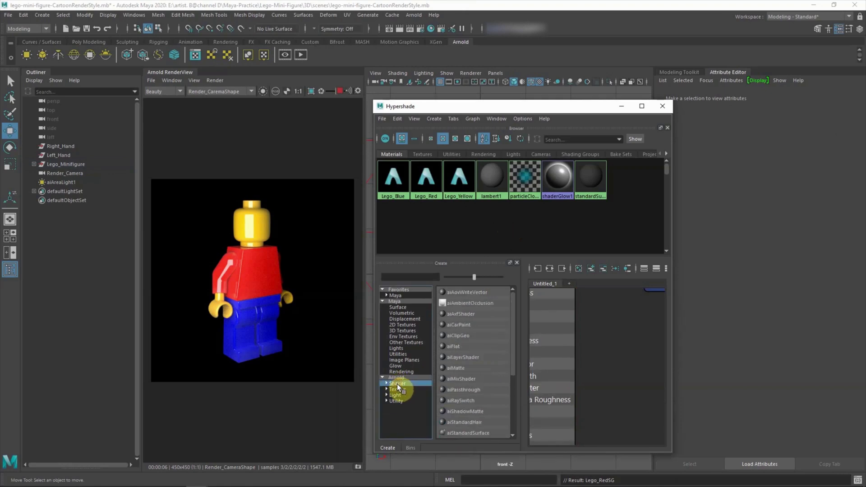
{"action": "left_click", "coordinate": [479, 358]}
{"action": "left_click_drag", "start_coordinate": [491, 176], "coordinate": [554, 320]}
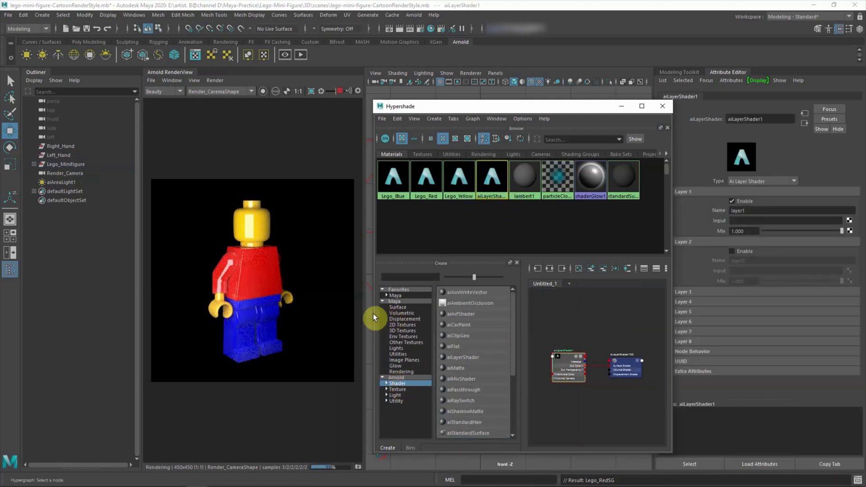
{"action": "left_click_drag", "start_coordinate": [380, 313], "coordinate": [315, 315]}
{"action": "scroll", "coordinate": [502, 364], "scroll_direction": "up", "scroll_amount": 3}
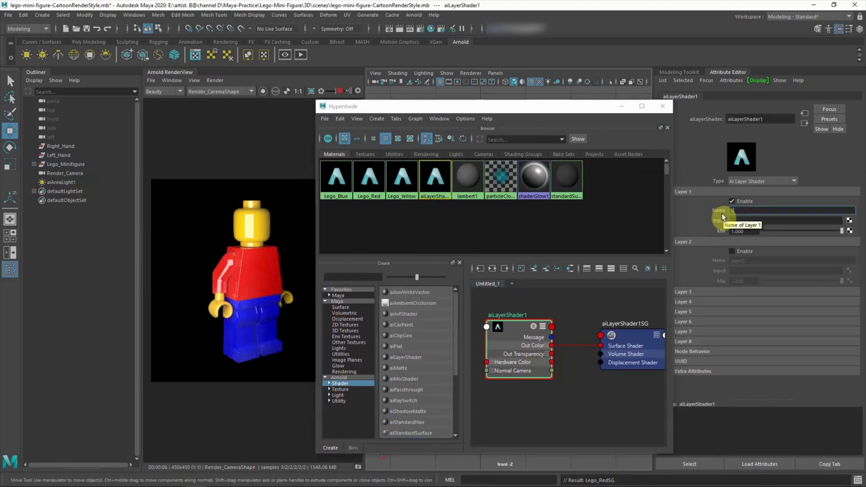
{"action": "type", "text": "ego-Yellow"}
{"action": "key", "text": "Return"}
{"action": "middle_click_drag", "start_coordinate": [505, 199], "coordinate": [735, 221]}
- Enable Layer 2 (Face) using a new aiStandardSurface with black base colour
{"action": "left_click", "coordinate": [731, 252]}
{"action": "type", "text": "Face"}
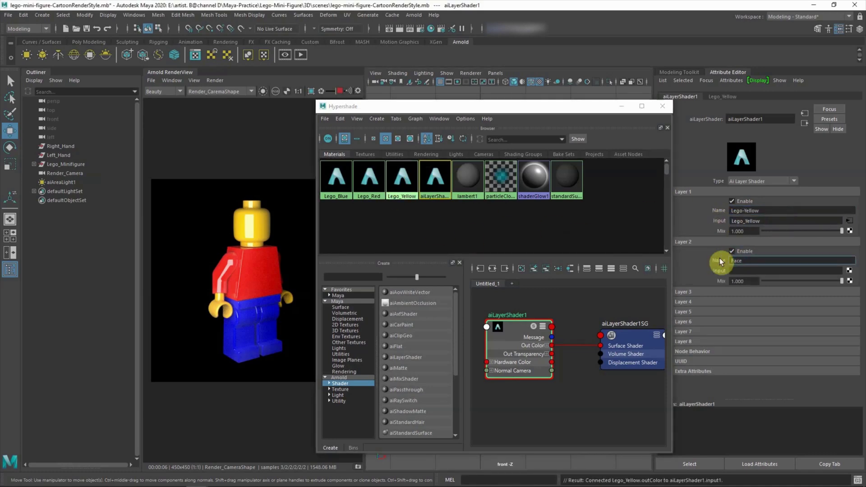
{"action": "left_click", "coordinate": [849, 270]}
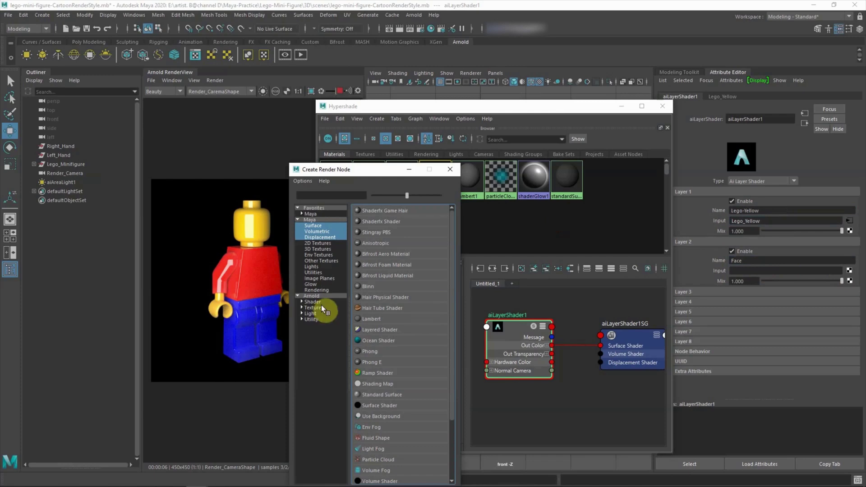
{"action": "left_click", "coordinate": [314, 296]}
{"action": "left_click", "coordinate": [311, 302]}
{"action": "left_click", "coordinate": [390, 351]}
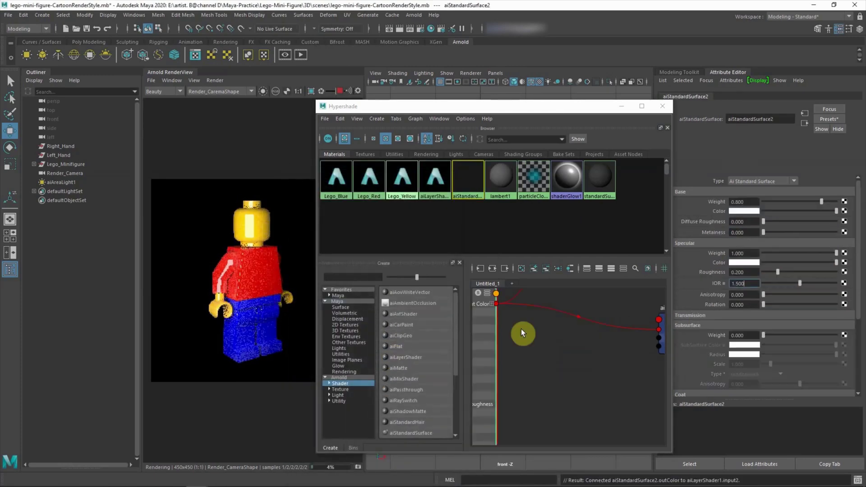
{"action": "left_click", "coordinate": [730, 211]}
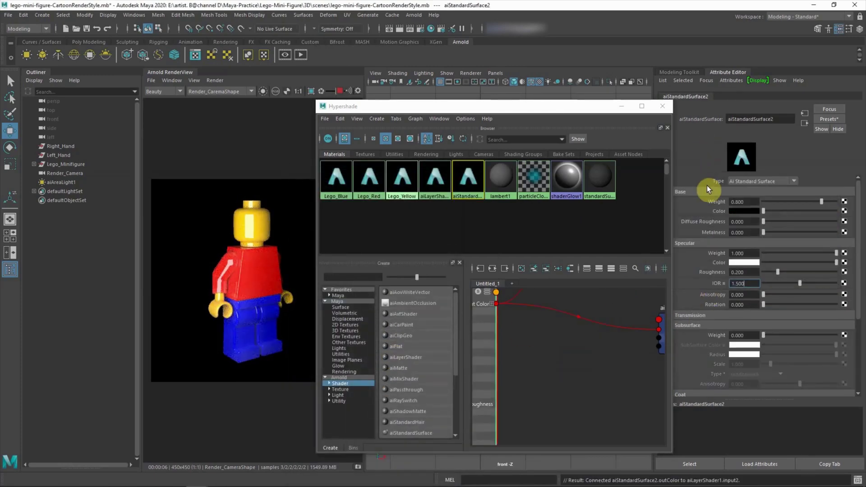
{"action": "left_click", "coordinate": [435, 178]}
- Give the face shader a file texture loading Lego-Face.png
{"action": "left_click", "coordinate": [849, 282]}
{"action": "left_click", "coordinate": [377, 247]}
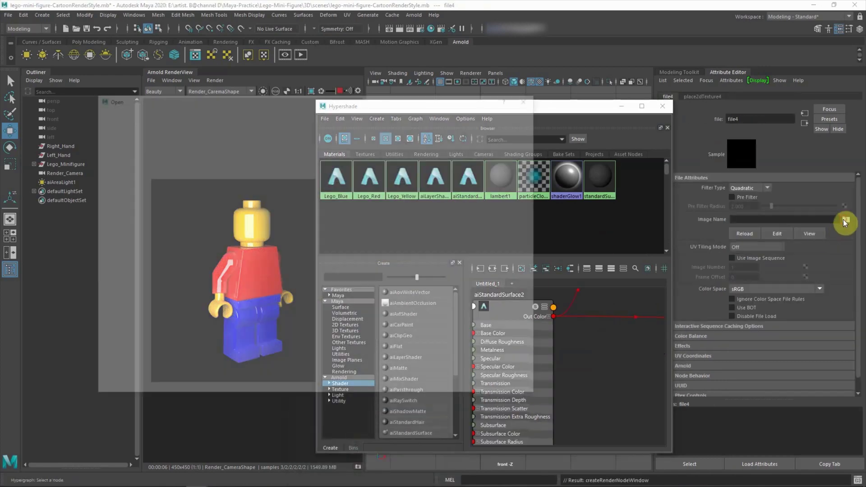
{"action": "left_click", "coordinate": [847, 220]}
{"action": "left_click", "coordinate": [212, 236]}
{"action": "left_click", "coordinate": [516, 375]}
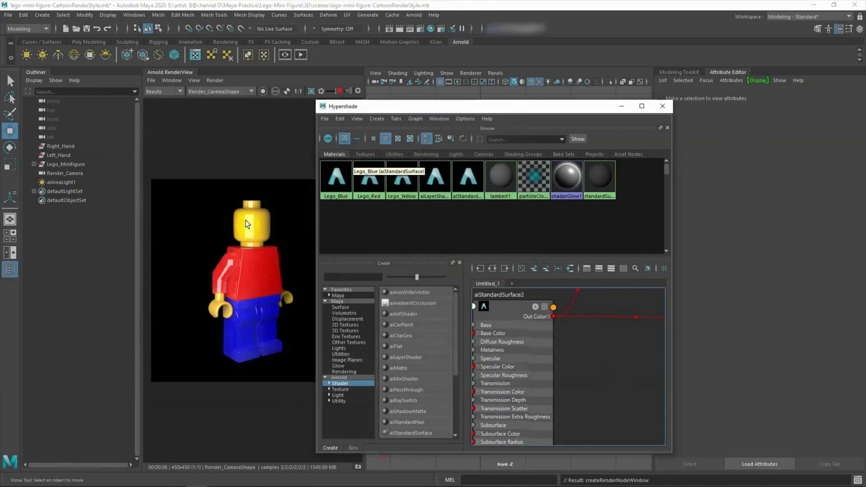
- Select the layer shader and the minifigure's head to apply it
{"action": "left_click", "coordinate": [435, 178]}
{"action": "left_click", "coordinate": [440, 225]}
{"action": "mouse_move", "coordinate": [452, 106]}
{"action": "left_mouse_down"}
{"action": "mouse_move", "coordinate": [505, 105]}
{"action": "mouse_move", "coordinate": [512, 268]}
{"action": "mouse_move", "coordinate": [518, 229]}
{"action": "left_mouse_up"}
{"action": "left_click", "coordinate": [496, 191]}
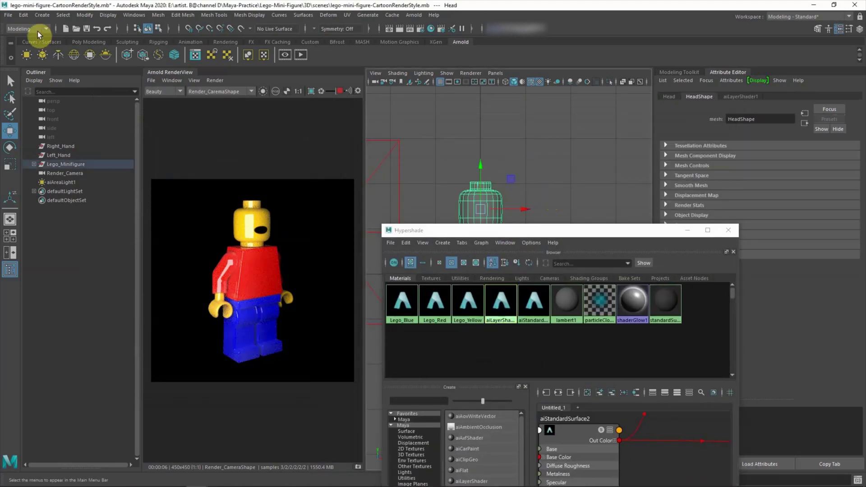
- Apply cylindrical UV mapping to the head and widen the Horizontal Sweep so the face fits
{"action": "left_click", "coordinate": [346, 16]}
{"action": "left_click", "coordinate": [384, 112]}
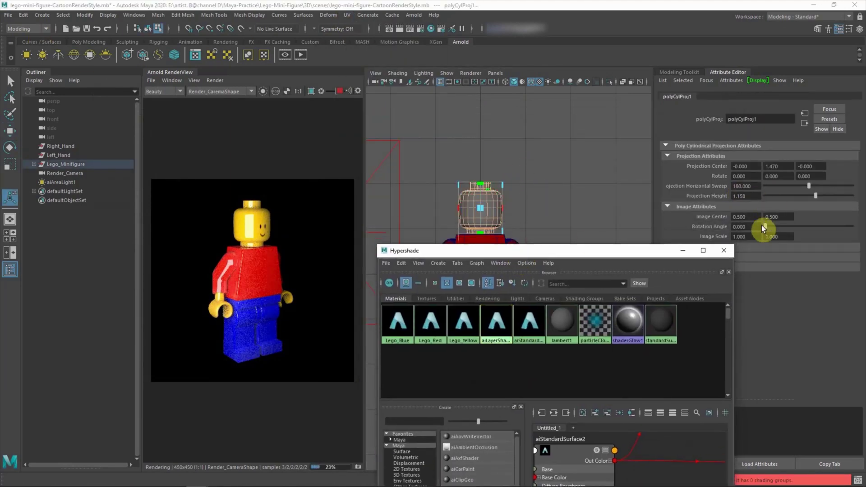
{"action": "left_click_drag", "start_coordinate": [808, 186], "coordinate": [845, 187]}
{"action": "left_click", "coordinate": [594, 170]}
{"action": "mouse_move", "coordinate": [597, 252]}
{"action": "left_mouse_down"}
{"action": "mouse_move", "coordinate": [654, 121]}
{"action": "mouse_move", "coordinate": [635, 106]}
{"action": "mouse_move", "coordinate": [592, 99]}
{"action": "mouse_move", "coordinate": [484, 105]}
{"action": "mouse_move", "coordinate": [504, 292]}
{"action": "left_mouse_up"}
- Switch the viewport to look through Render_Camera
{"action": "key", "text": "space"}
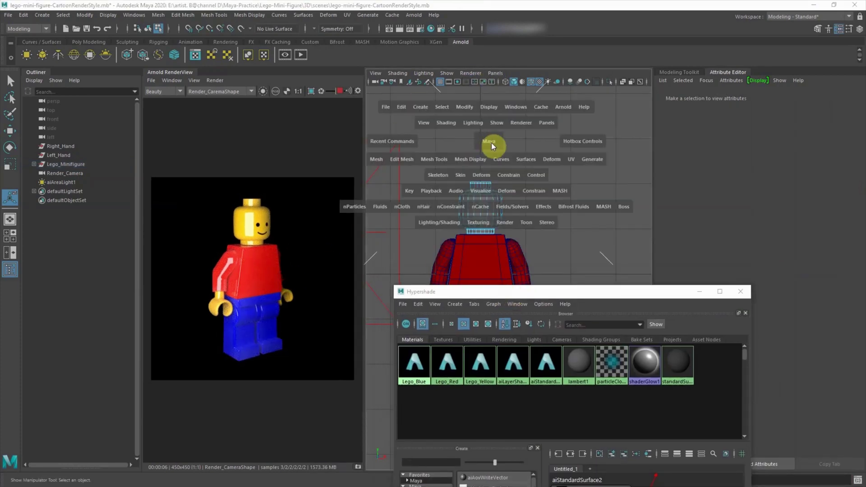
{"action": "left_click", "coordinate": [495, 73]}
{"action": "left_click", "coordinate": [595, 82]}
{"action": "left_click", "coordinate": [375, 73]}
{"action": "left_click", "coordinate": [388, 106]}
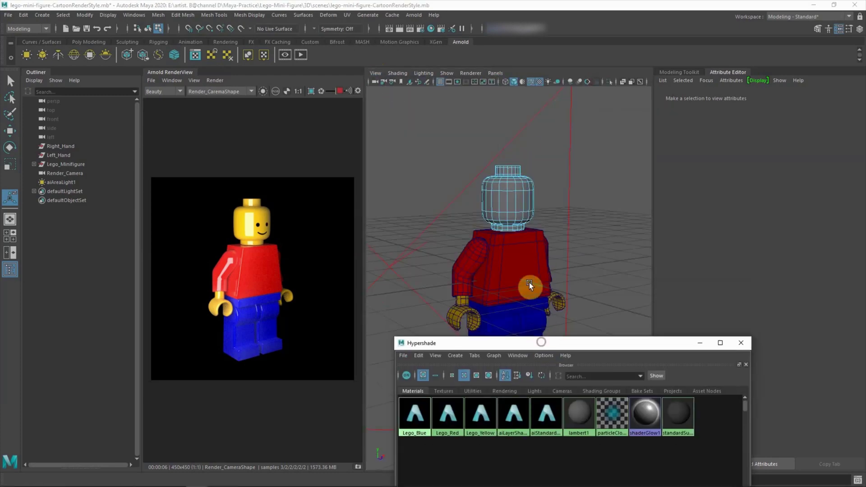
{"action": "left_click_drag", "start_coordinate": [530, 283], "coordinate": [520, 282], "text": "alt"}
- Close Hypershade and lock Render_Camera in place
{"action": "left_click_drag", "start_coordinate": [564, 343], "coordinate": [609, 203]}
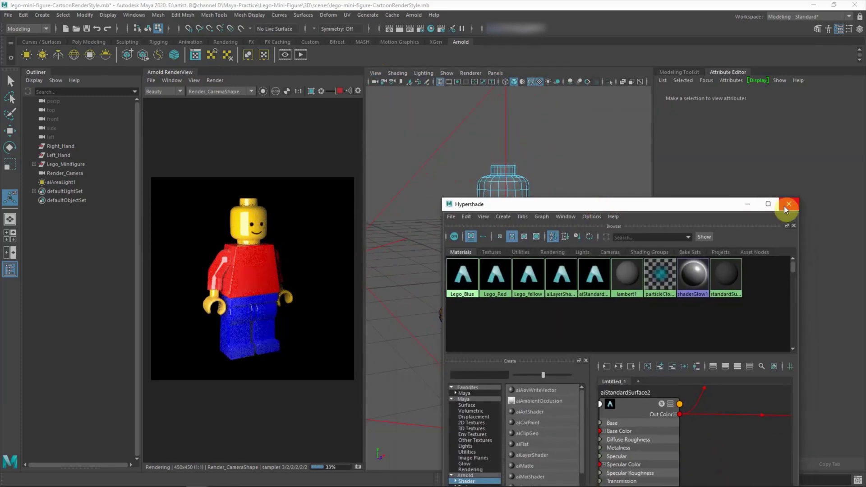
{"action": "left_click", "coordinate": [784, 205]}
{"action": "left_click", "coordinate": [375, 73]}
{"action": "left_click", "coordinate": [392, 96]}
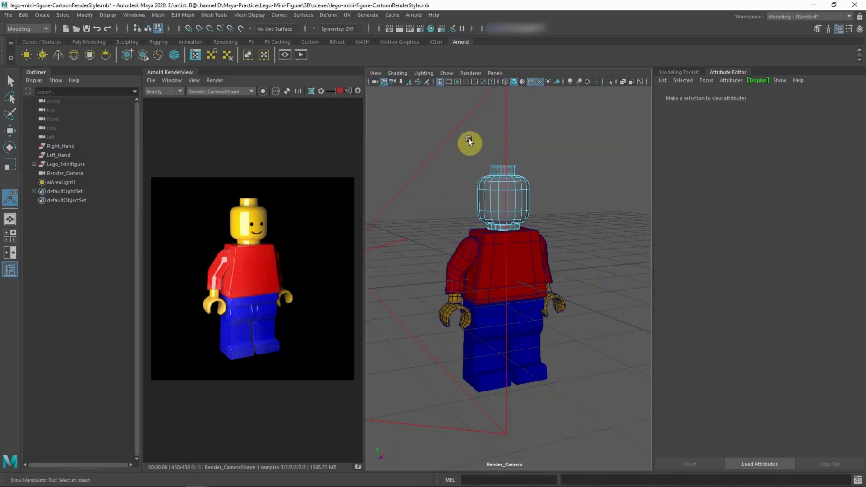
- Select aiAreaLight1 and switch the viewport to Top View
{"action": "left_click", "coordinate": [131, 182]}
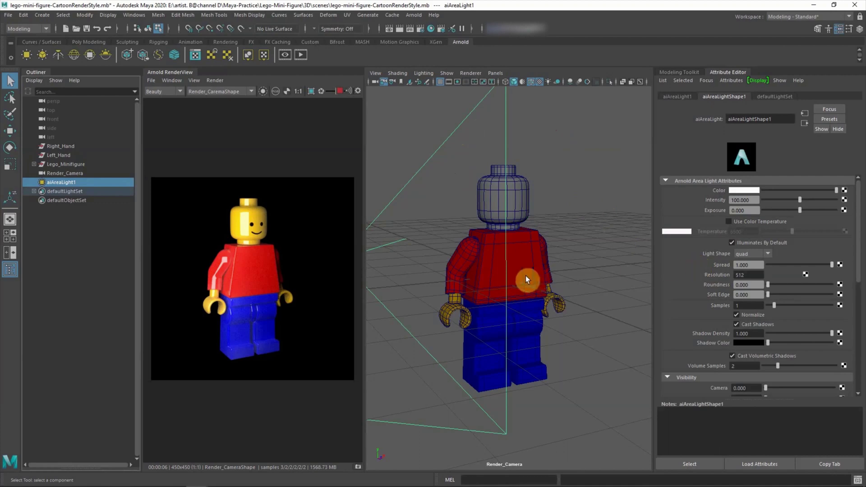
{"action": "key", "text": "space"}
{"action": "left_click_drag", "start_coordinate": [526, 275], "coordinate": [531, 305]}
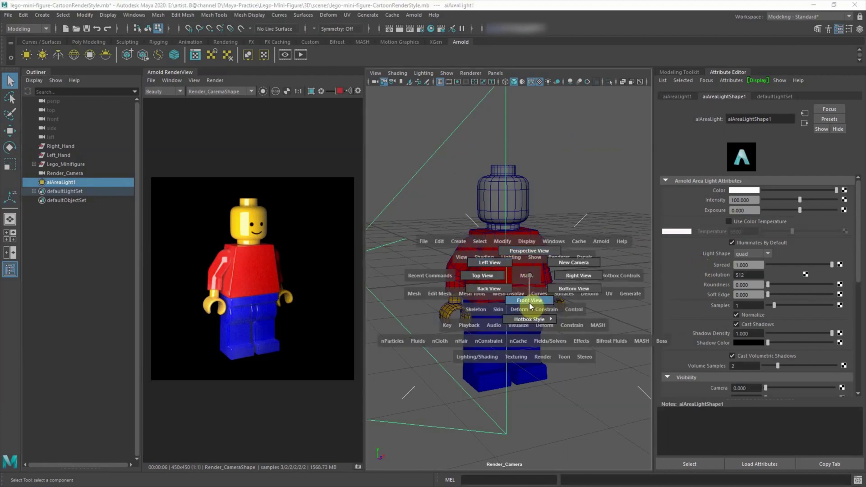
{"action": "left_click", "coordinate": [565, 199]}
{"action": "key", "text": "space"}
{"action": "left_click_drag", "start_coordinate": [559, 228], "coordinate": [521, 229]}
- Rotate aiAreaLight1 toward the minifigure and raise it on the left side
{"action": "left_click", "coordinate": [51, 182]}
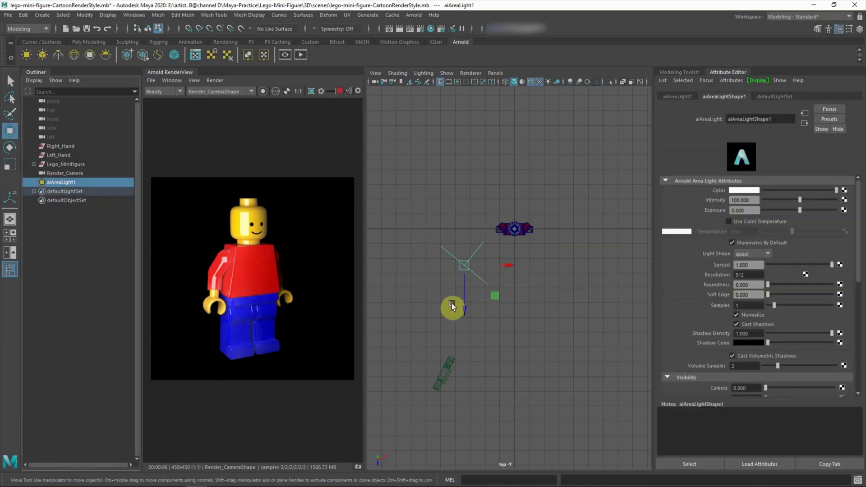
{"action": "key", "text": "e"}
{"action": "left_click_drag", "start_coordinate": [502, 259], "coordinate": [515, 262]}
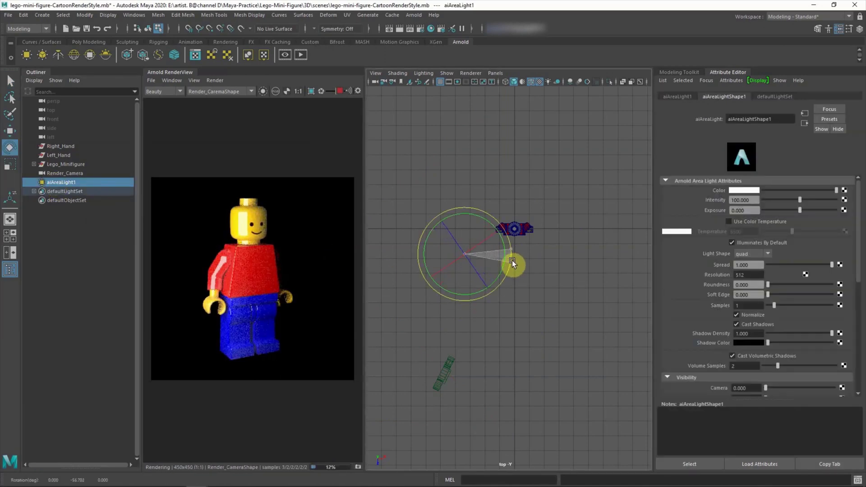
{"action": "left_click", "coordinate": [545, 275]}
{"action": "key", "text": "space"}
{"action": "left_click", "coordinate": [51, 182]}
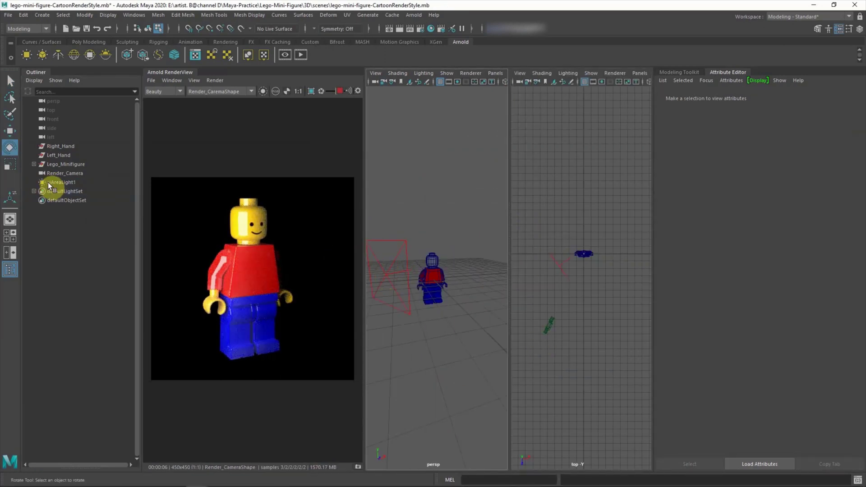
{"action": "key", "text": "w"}
{"action": "left_click_drag", "start_coordinate": [379, 223], "coordinate": [381, 212]}
- Set aiAreaLight1 Soft Edge to 0.1 and Light Shape to disk, then duplicate it
{"action": "left_click", "coordinate": [765, 295]}
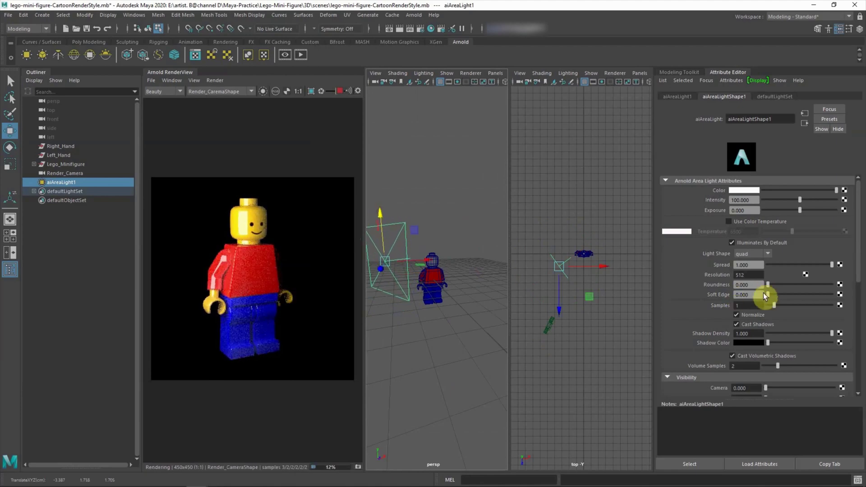
{"action": "type", "text": "1"}
{"action": "key", "text": "Return"}
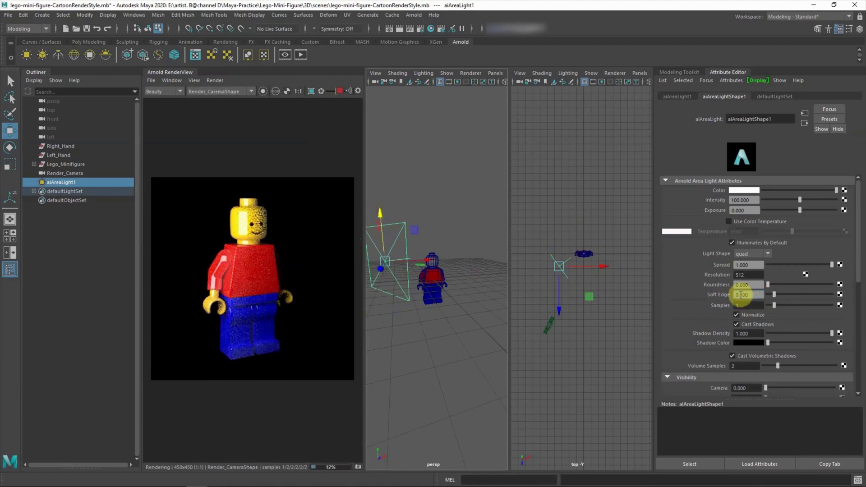
{"action": "left_click", "coordinate": [740, 281]}
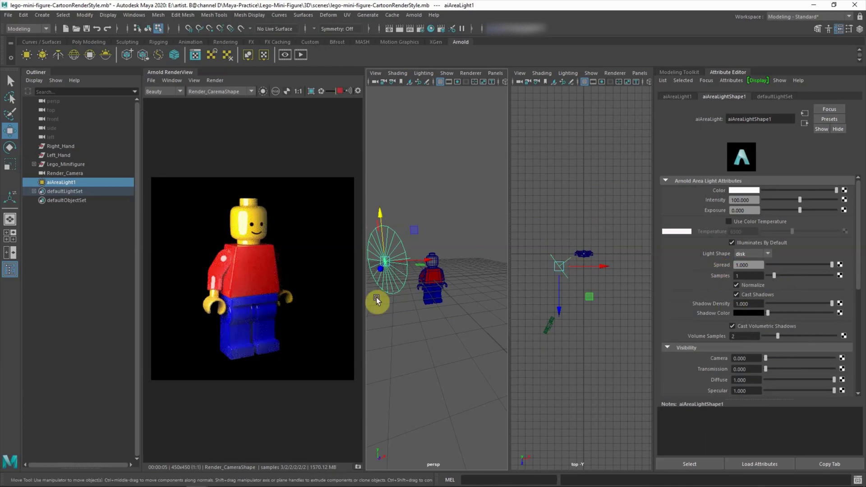
{"action": "left_click", "coordinate": [586, 346]}
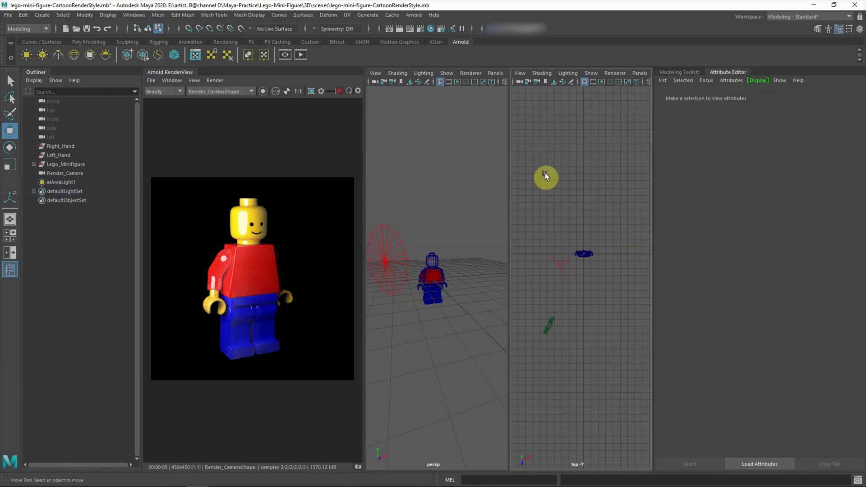
{"action": "left_click", "coordinate": [570, 287]}
{"action": "key", "text": "ctrl+d"}
- Move the second light to the figure's right and turn it toward the minifigure
{"action": "mouse_move", "coordinate": [571, 288]}
{"action": "left_mouse_down"}
{"action": "mouse_move", "coordinate": [636, 266]}
{"action": "mouse_move", "coordinate": [667, 270]}
{"action": "left_mouse_up"}
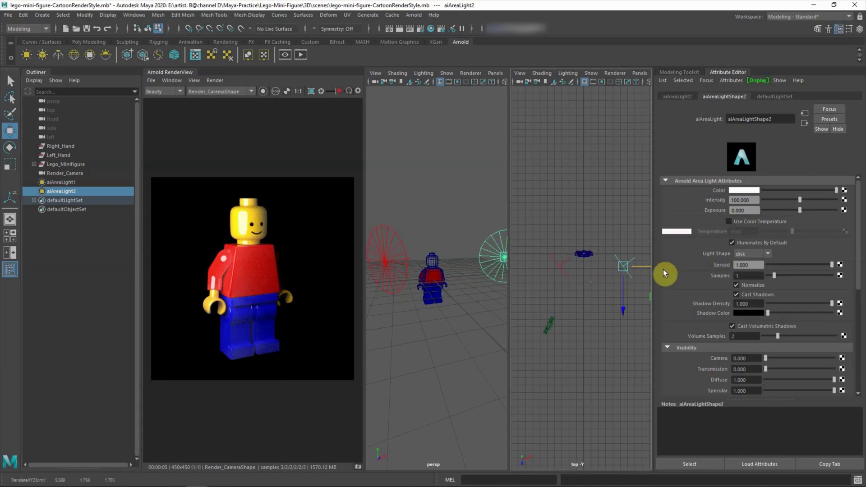
{"action": "key", "text": "e"}
{"action": "left_click_drag", "start_coordinate": [607, 318], "coordinate": [656, 283]}
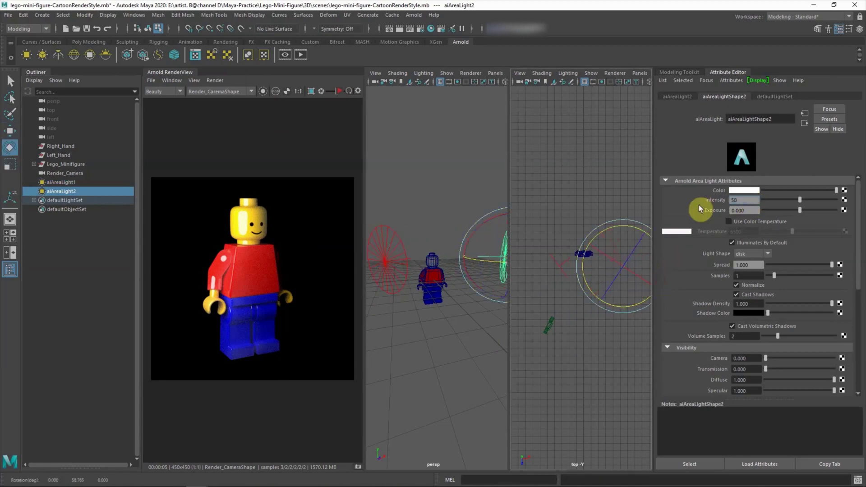
{"action": "left_click", "coordinate": [404, 185]}
{"action": "left_click", "coordinate": [61, 192]}
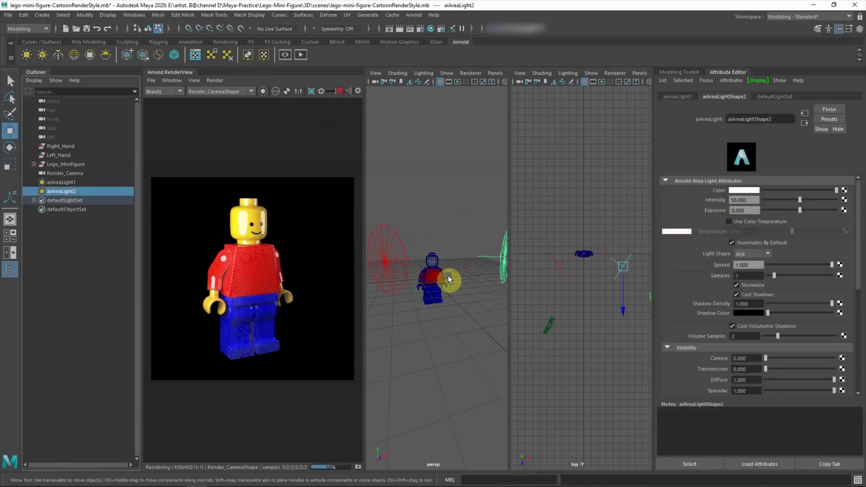
{"action": "key", "text": "w"}
- Set aiAreaLight2 intensity to 15 and change the left light's shape to quad
{"action": "double_click", "coordinate": [744, 200]}
{"action": "type", "text": "15"}
{"action": "key", "text": "Return"}
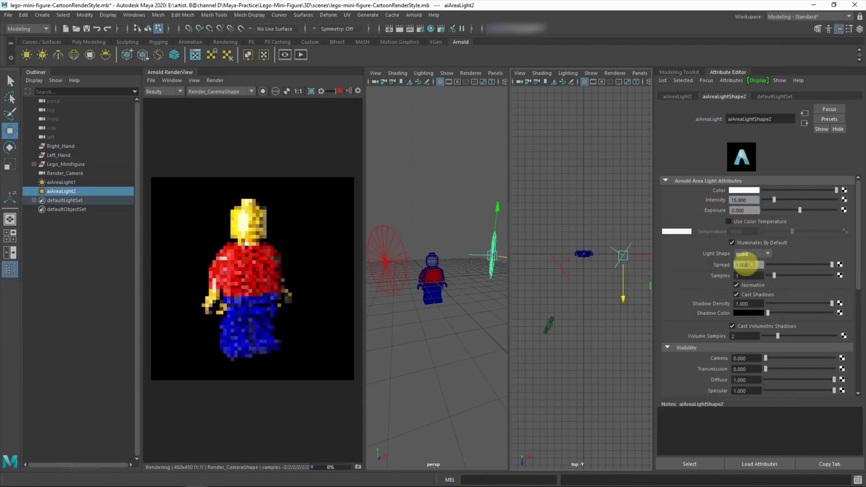
{"action": "left_click", "coordinate": [559, 245]}
{"action": "left_click", "coordinate": [50, 192]}
{"action": "left_click", "coordinate": [755, 252]}
{"action": "left_click", "coordinate": [567, 190]}
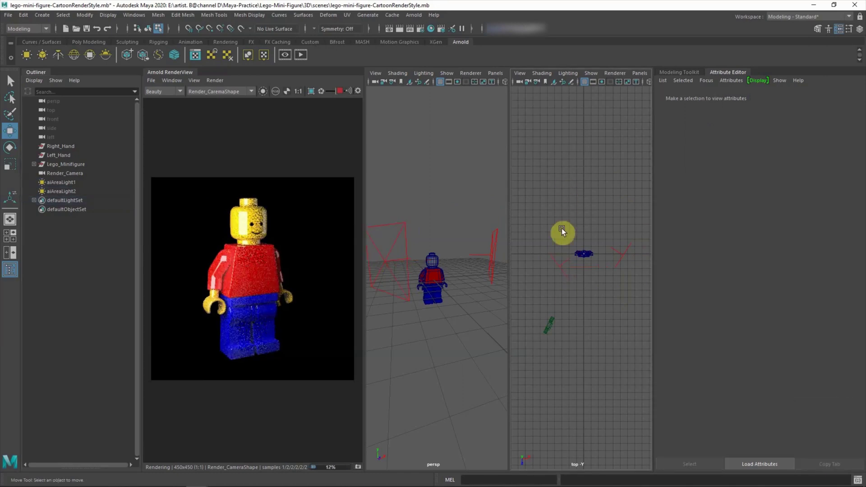
- Scale the right area light taller and create a polygon plane
{"action": "left_click", "coordinate": [60, 192]}
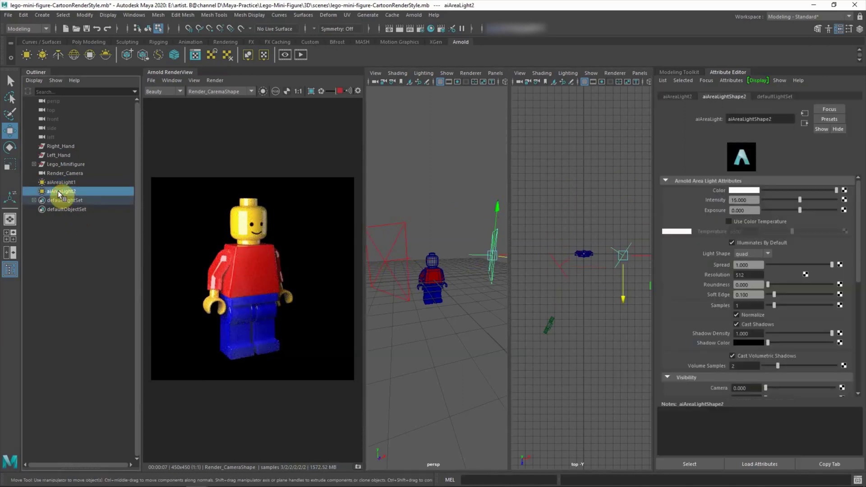
{"action": "key", "text": "r"}
{"action": "left_click_drag", "start_coordinate": [497, 215], "coordinate": [497, 194]}
{"action": "left_click", "coordinate": [382, 256]}
{"action": "left_click", "coordinate": [381, 199]}
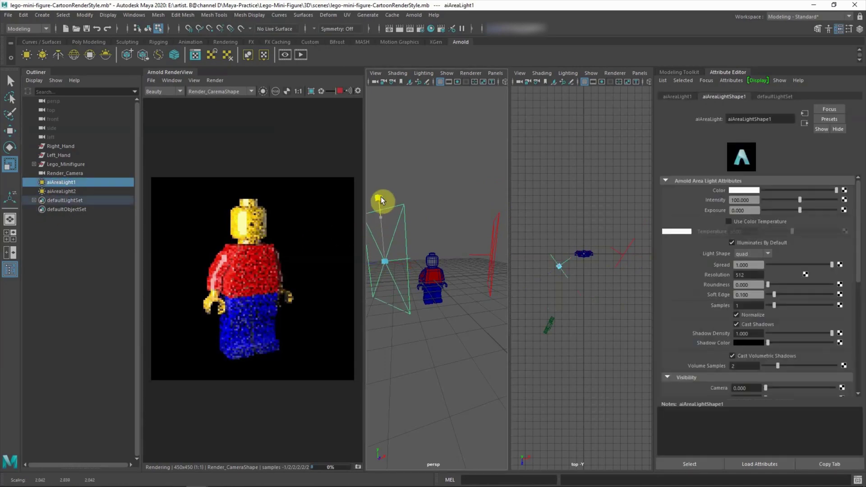
{"action": "left_click", "coordinate": [436, 164]}
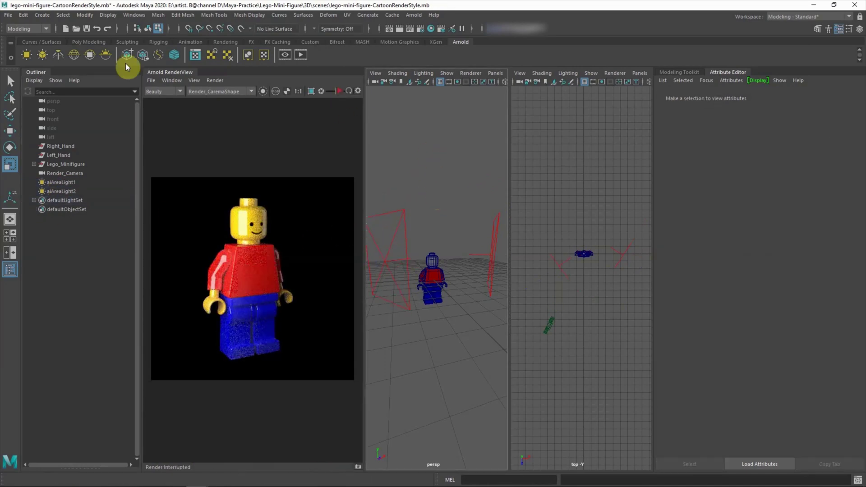
{"action": "left_click", "coordinate": [89, 42]}
{"action": "left_click", "coordinate": [105, 55]}
- Scale the plane into a large floor and view it through the render camera
{"action": "mouse_move", "coordinate": [431, 292]}
{"action": "middle_mouse_down"}
{"action": "mouse_move", "coordinate": [452, 279]}
{"action": "mouse_move", "coordinate": [521, 280]}
{"action": "middle_mouse_up"}
{"action": "key", "text": "space"}
{"action": "left_click_drag", "start_coordinate": [562, 313], "coordinate": [558, 341]}
{"action": "key", "text": "space"}
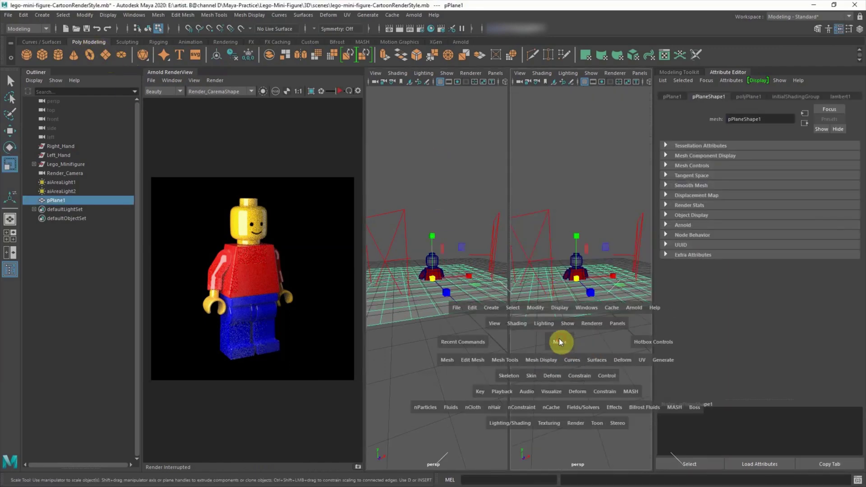
{"action": "left_click", "coordinate": [495, 72]}
{"action": "left_click", "coordinate": [608, 82]}
- Position the floor plane under the minifigure using the side view
{"action": "key", "text": "w"}
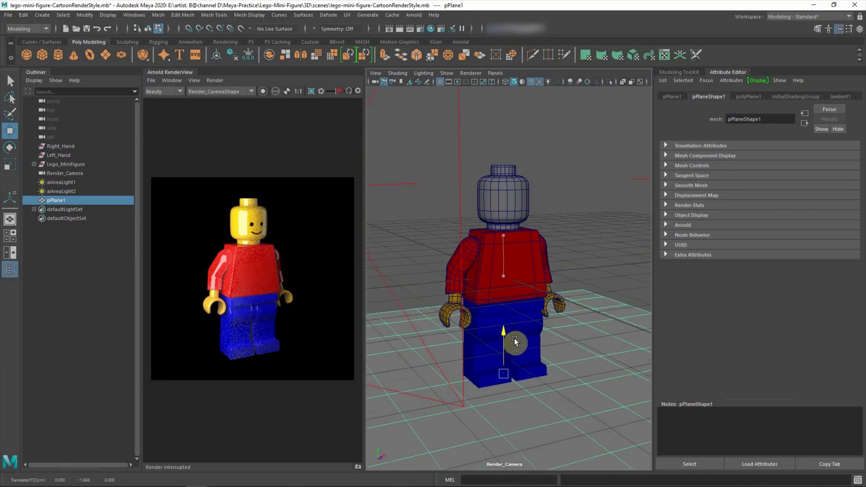
{"action": "key", "text": "space"}
{"action": "left_click", "coordinate": [554, 346]}
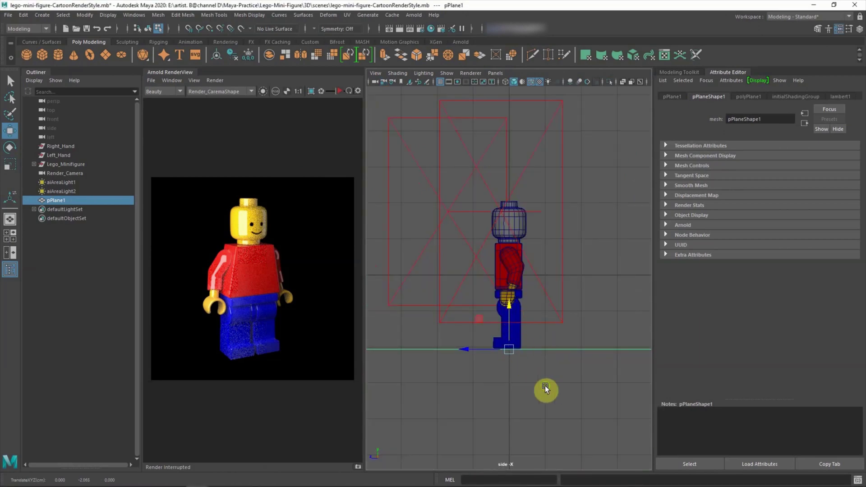
{"action": "key", "text": "space"}
{"action": "left_click_drag", "start_coordinate": [473, 273], "coordinate": [474, 248]}
{"action": "left_click", "coordinate": [748, 97]}
{"action": "left_click_drag", "start_coordinate": [758, 184], "coordinate": [766, 183]}
{"action": "left_click", "coordinate": [498, 273]}
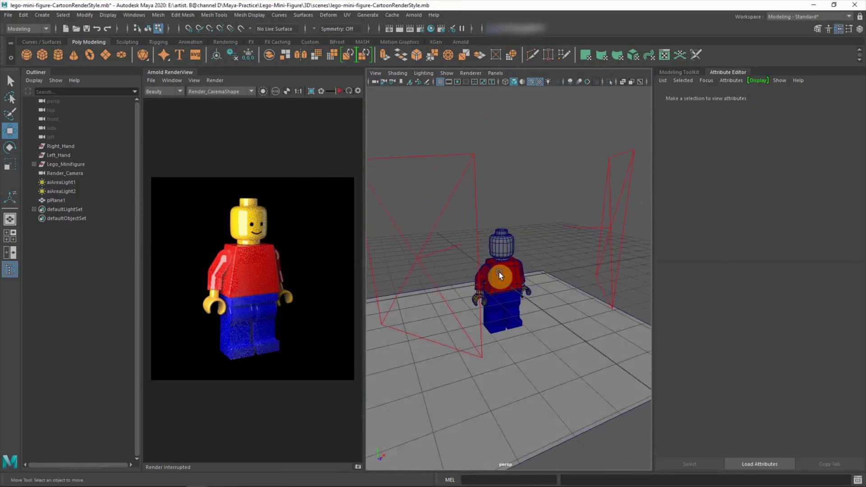
- Extrude the floor's back edge upward into a backdrop wall
{"action": "left_click", "coordinate": [461, 240]}
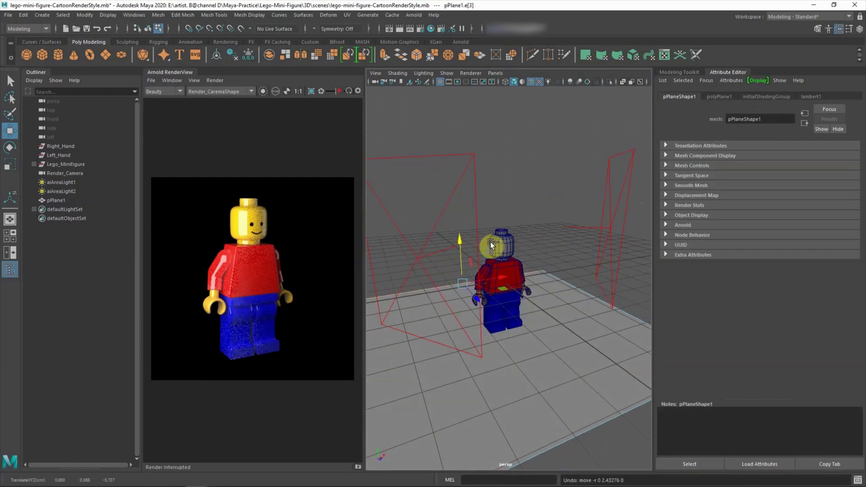
{"action": "key", "text": "ctrl+e"}
{"action": "mouse_move", "coordinate": [464, 221]}
{"action": "left_mouse_down"}
{"action": "mouse_move", "coordinate": [464, 156]}
{"action": "mouse_move", "coordinate": [567, 242]}
{"action": "left_mouse_up"}
{"action": "left_click", "coordinate": [470, 309]}
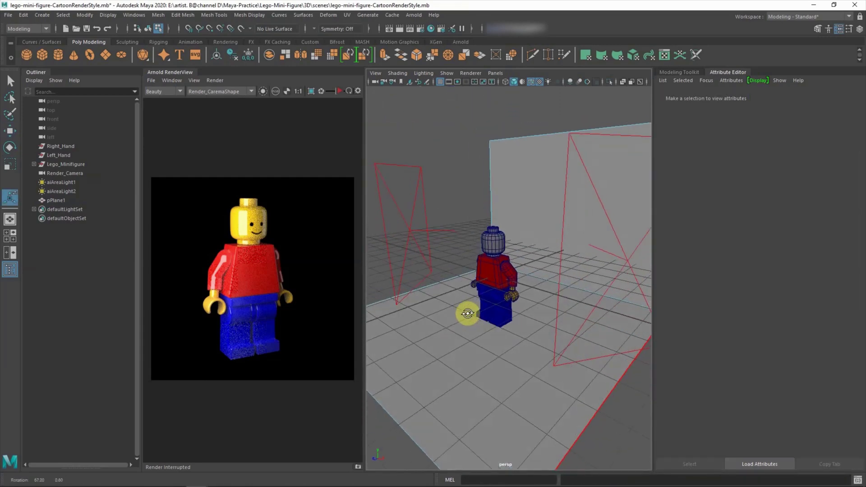
- Bevel the floor-wall corner edge into a curve and bring up Assign New Material
{"action": "right_click", "coordinate": [458, 195]}
{"action": "left_click", "coordinate": [459, 169]}
{"action": "left_click", "coordinate": [531, 264]}
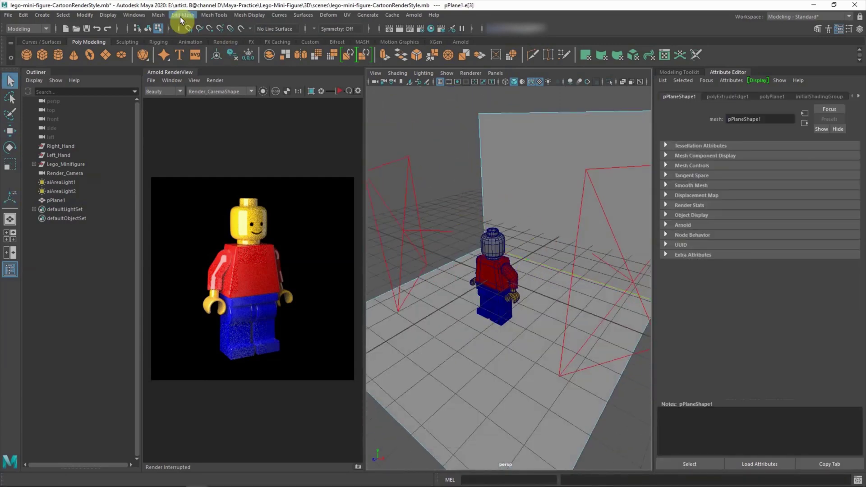
{"action": "left_click", "coordinate": [181, 20]}
{"action": "left_click", "coordinate": [186, 42]}
{"action": "mouse_move", "coordinate": [518, 277]}
{"action": "left_mouse_down"}
{"action": "mouse_move", "coordinate": [606, 296]}
{"action": "mouse_move", "coordinate": [527, 321]}
{"action": "mouse_move", "coordinate": [539, 165]}
{"action": "left_mouse_up"}
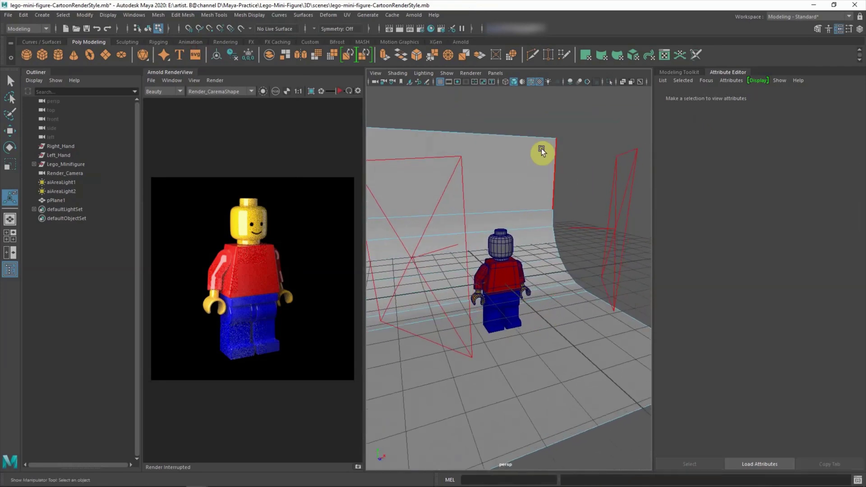
{"action": "left_click", "coordinate": [539, 165]}
{"action": "right_click_drag", "start_coordinate": [526, 178], "coordinate": [523, 406]}
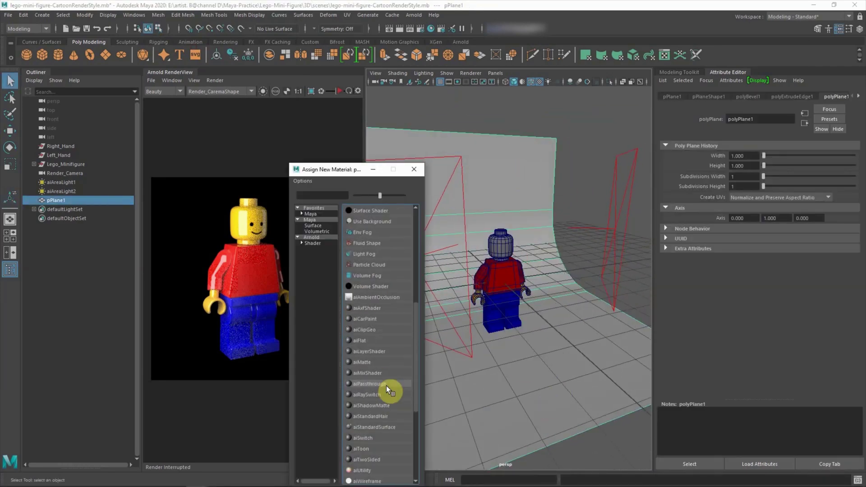
- Assign a new aiStandardSurface material to the backdrop plane
{"action": "scroll", "coordinate": [377, 341], "scroll_direction": "down", "scroll_amount": 3}
{"action": "left_click", "coordinate": [377, 339]}
{"action": "left_click", "coordinate": [618, 155]}
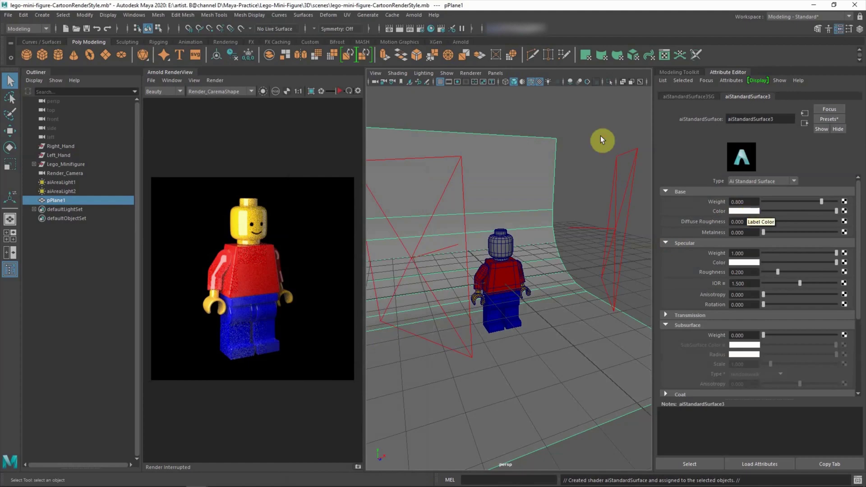
{"action": "left_click", "coordinate": [338, 91]}
- Scale the backdrop wall's top face and select the front area light
{"action": "left_click_drag", "start_coordinate": [443, 281], "coordinate": [464, 303], "text": "alt"}
{"action": "left_click_drag", "start_coordinate": [479, 237], "coordinate": [427, 164], "text": "alt"}
{"action": "right_click_drag", "start_coordinate": [426, 164], "coordinate": [426, 169]}
{"action": "left_click", "coordinate": [426, 170]}
{"action": "key", "text": "r"}
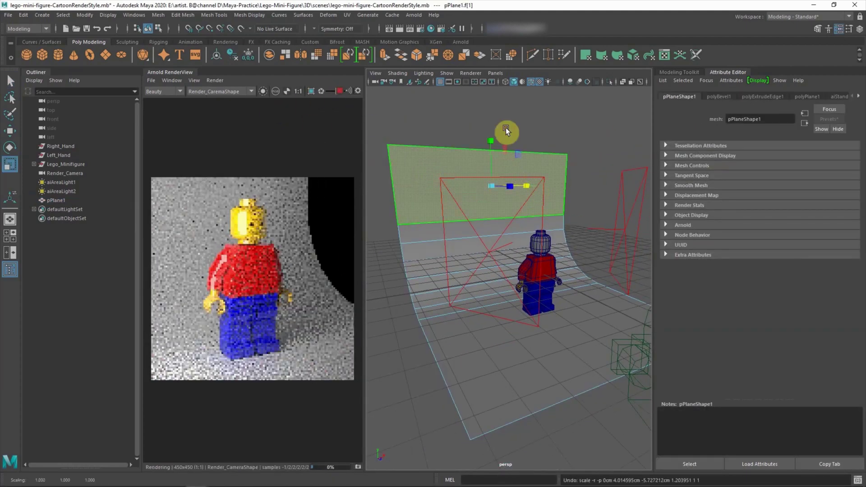
{"action": "right_click_drag", "start_coordinate": [506, 146], "coordinate": [498, 124]}
{"action": "left_click", "coordinate": [468, 163]}
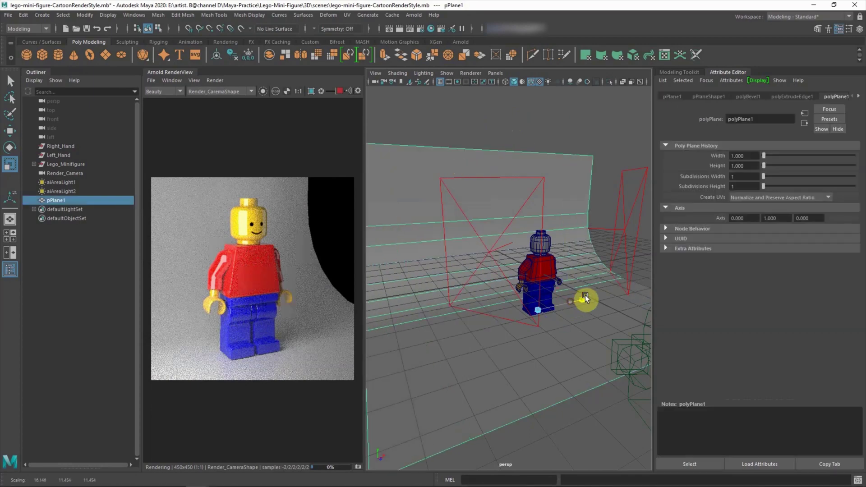
{"action": "left_click", "coordinate": [592, 294]}
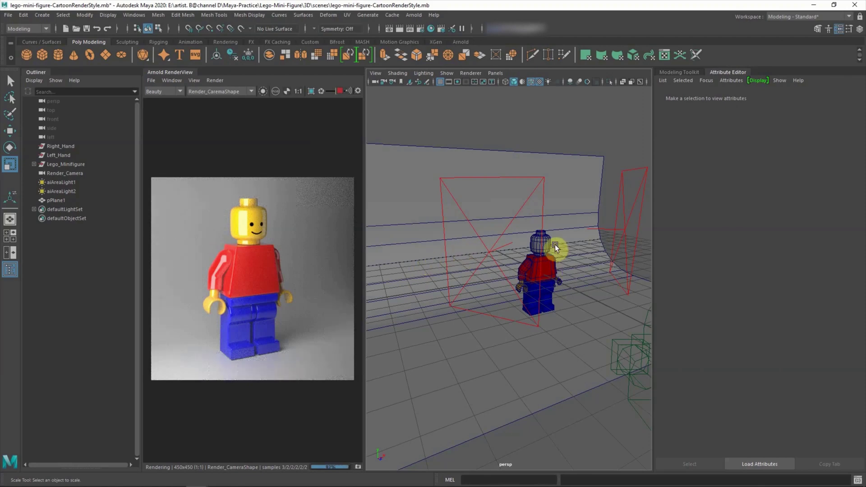
{"action": "left_click", "coordinate": [491, 250]}
- Scale aiAreaLight1 taller and set aiAreaLight2 intensity to 10
{"action": "key", "text": "w"}
{"action": "key", "text": "r"}
{"action": "left_click_drag", "start_coordinate": [520, 257], "coordinate": [529, 264]}
{"action": "left_click_drag", "start_coordinate": [490, 209], "coordinate": [489, 202]}
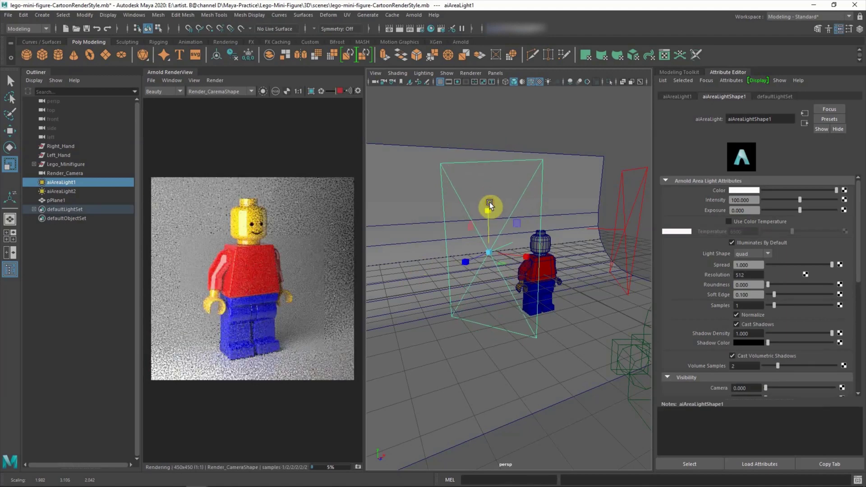
{"action": "left_click", "coordinate": [618, 216]}
{"action": "left_click", "coordinate": [744, 200]}
{"action": "type", "text": "10"}
{"action": "key", "text": "Return"}
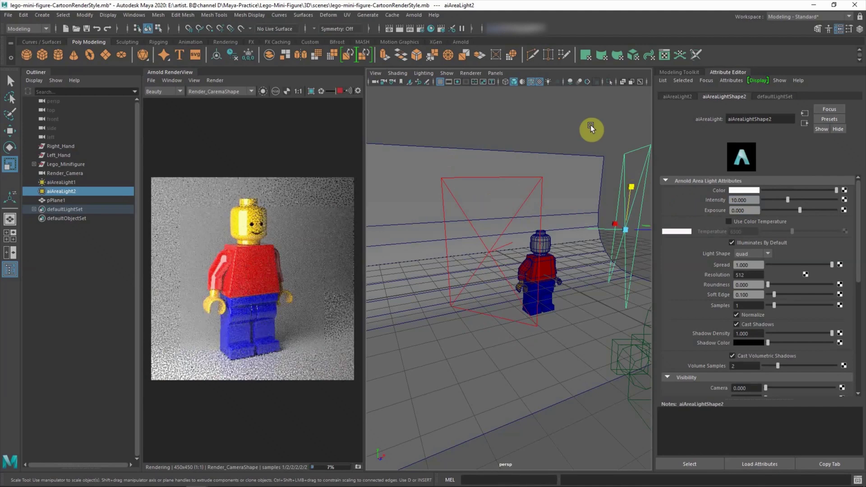
- Set aiAreaLight1 intensity to 80 and Increment and Save the scene as .0001
{"action": "left_click", "coordinate": [540, 185]}
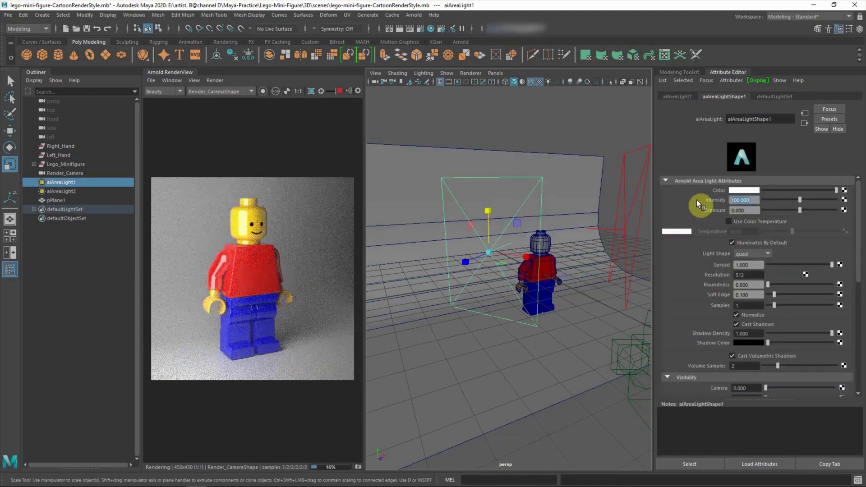
{"action": "type", "text": "80"}
{"action": "key", "text": "Return"}
{"action": "left_click", "coordinate": [745, 211]}
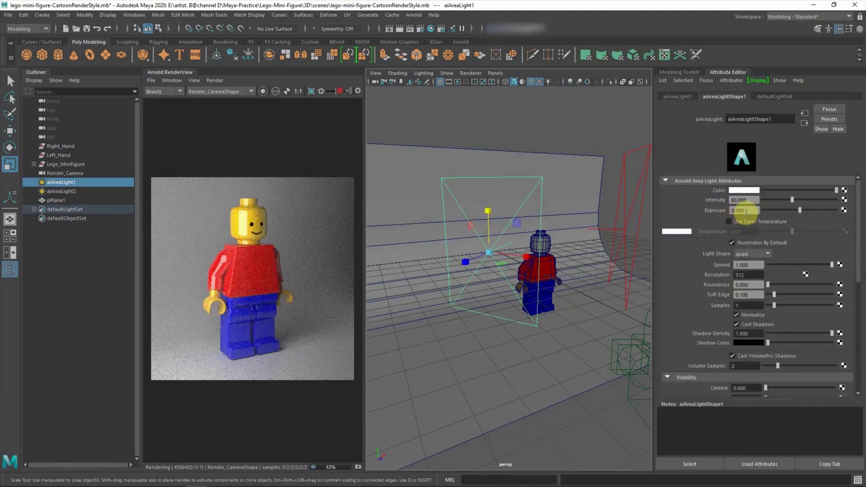
{"action": "left_click", "coordinate": [602, 141]}
{"action": "left_click", "coordinate": [9, 14]}
{"action": "left_click", "coordinate": [35, 85]}
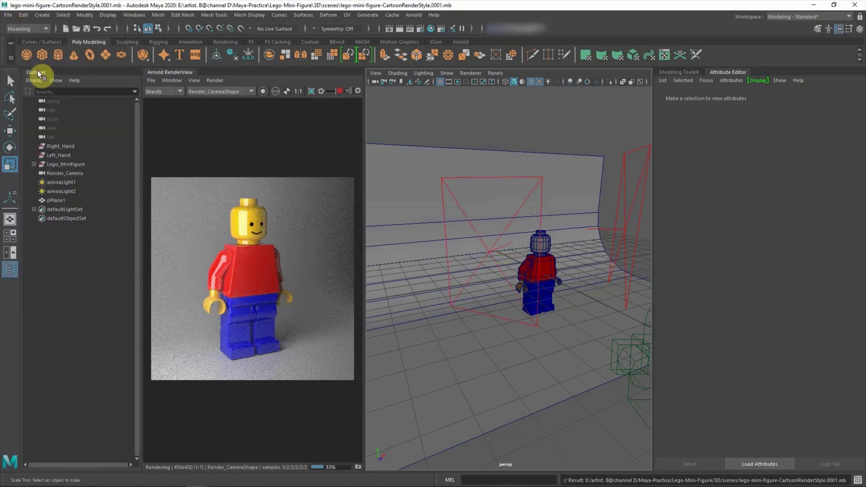
- Open Render Settings and the Hypershade, and create a new Arnold aiToon1 shader
{"action": "left_click", "coordinate": [132, 15]}
{"action": "left_click", "coordinate": [250, 83]}
{"action": "left_click_drag", "start_coordinate": [261, 103], "coordinate": [460, 120]}
{"action": "left_click", "coordinate": [375, 161]}
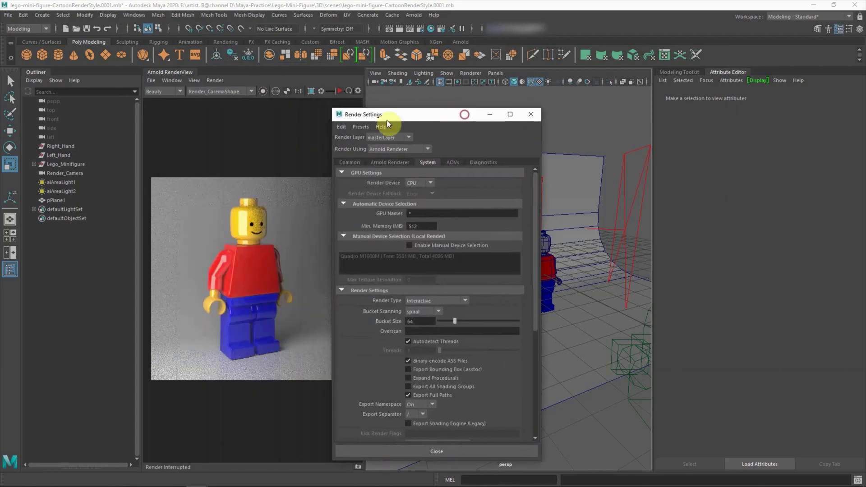
{"action": "left_click", "coordinate": [133, 15]}
{"action": "mouse_move", "coordinate": [158, 74]}
{"action": "left_click", "coordinate": [254, 92]}
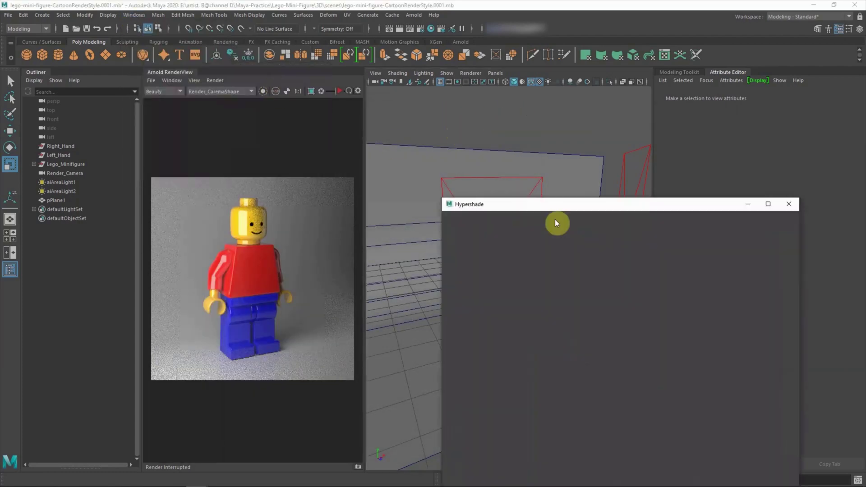
{"action": "left_click_drag", "start_coordinate": [539, 205], "coordinate": [470, 115]}
{"action": "left_click", "coordinate": [399, 386]}
{"action": "scroll", "coordinate": [499, 359], "scroll_direction": "down", "scroll_amount": 3}
{"action": "left_click", "coordinate": [458, 370]}
{"action": "left_click_drag", "start_coordinate": [551, 109], "coordinate": [516, 100]}
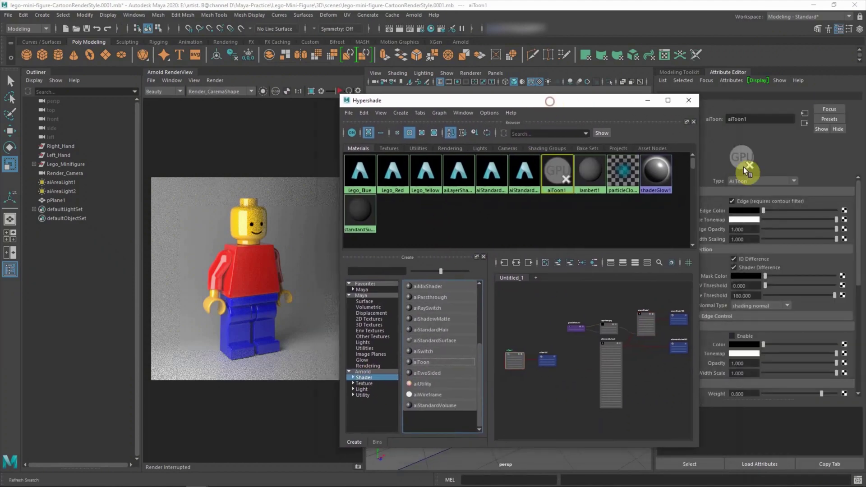
- Set the Arnold Renderer filter type to contour, then select Lego_Minifigure
{"action": "left_click", "coordinate": [134, 15]}
{"action": "mouse_move", "coordinate": [157, 74]}
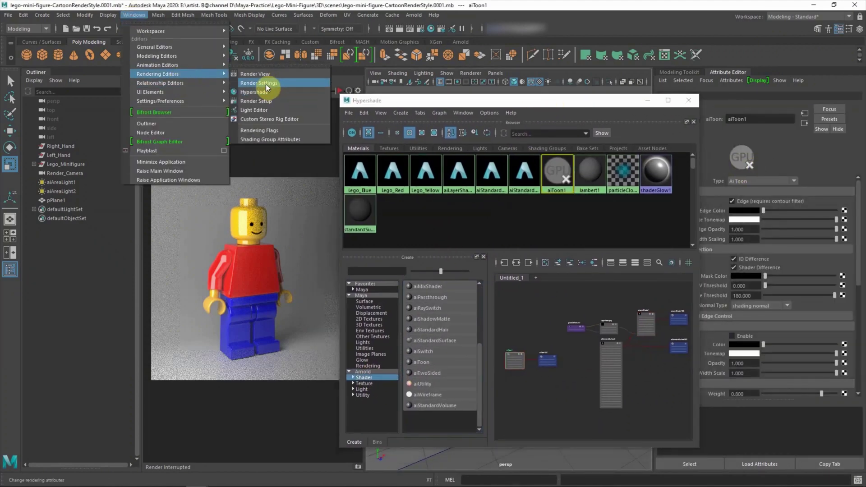
{"action": "left_click", "coordinate": [266, 84]}
{"action": "left_click", "coordinate": [381, 164]}
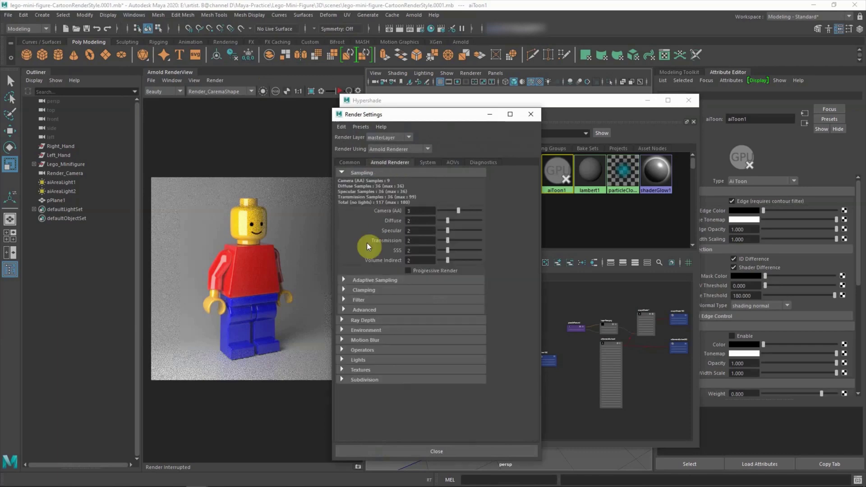
{"action": "left_click", "coordinate": [361, 300]}
{"action": "left_click", "coordinate": [441, 311]}
{"action": "left_click", "coordinate": [433, 387]}
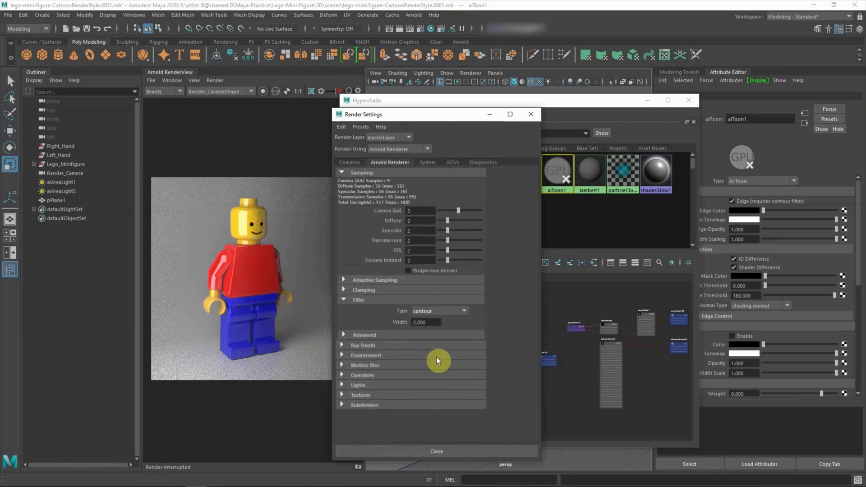
{"action": "left_click", "coordinate": [530, 114]}
{"action": "left_click_drag", "start_coordinate": [493, 100], "coordinate": [555, 105]}
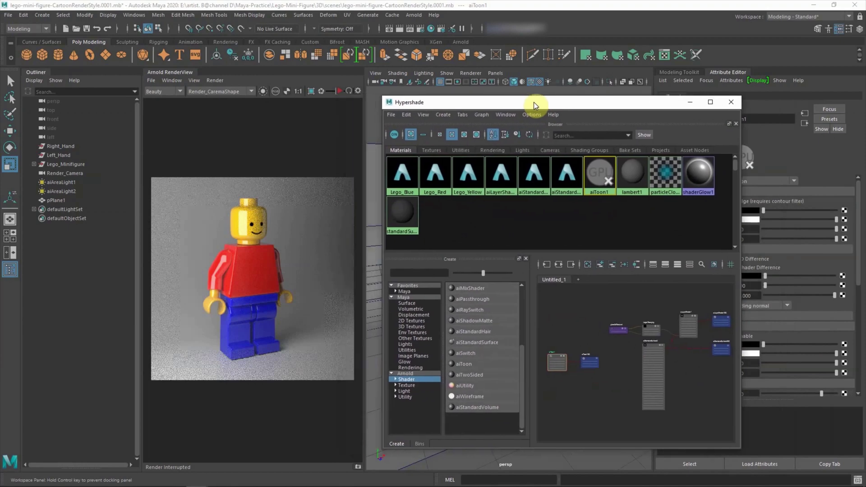
{"action": "left_click", "coordinate": [85, 165]}
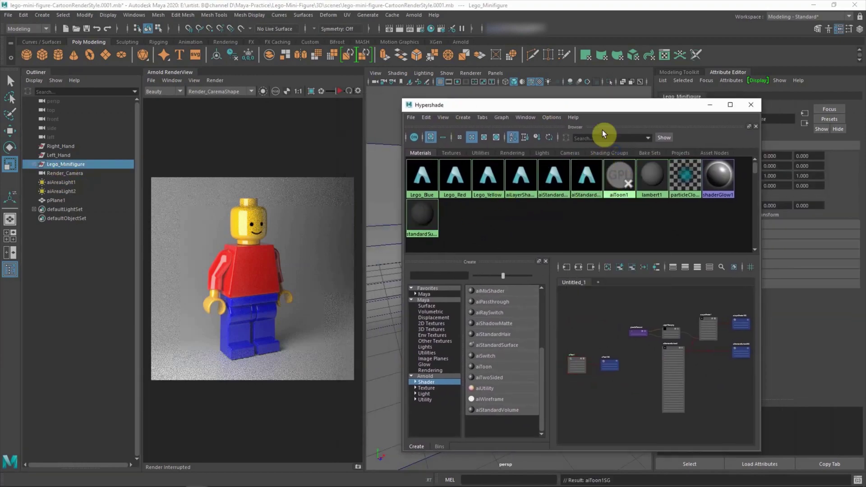
- Assign the aiToon1 shader to Lego_Minifigure
{"action": "left_click_drag", "start_coordinate": [600, 108], "coordinate": [536, 111]}
{"action": "left_click", "coordinate": [555, 181]}
{"action": "left_click_drag", "start_coordinate": [697, 149], "coordinate": [654, 148]}
{"action": "left_click_drag", "start_coordinate": [530, 102], "coordinate": [563, 108]}
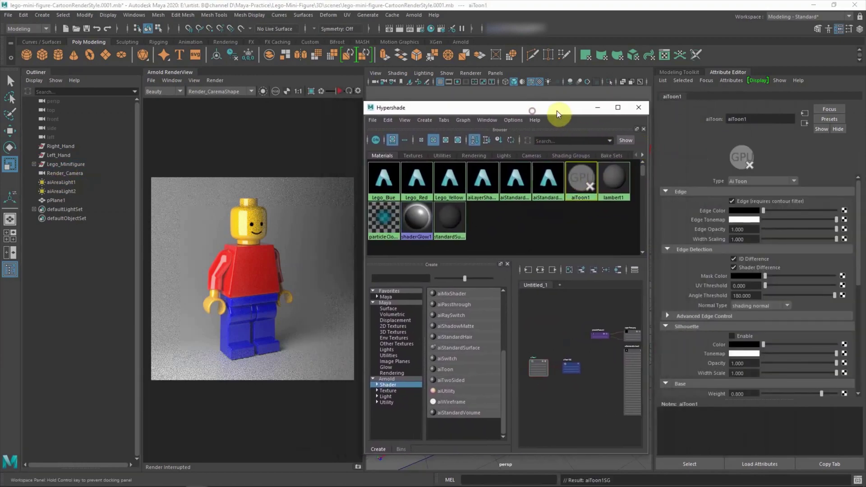
{"action": "left_click", "coordinate": [339, 91]}
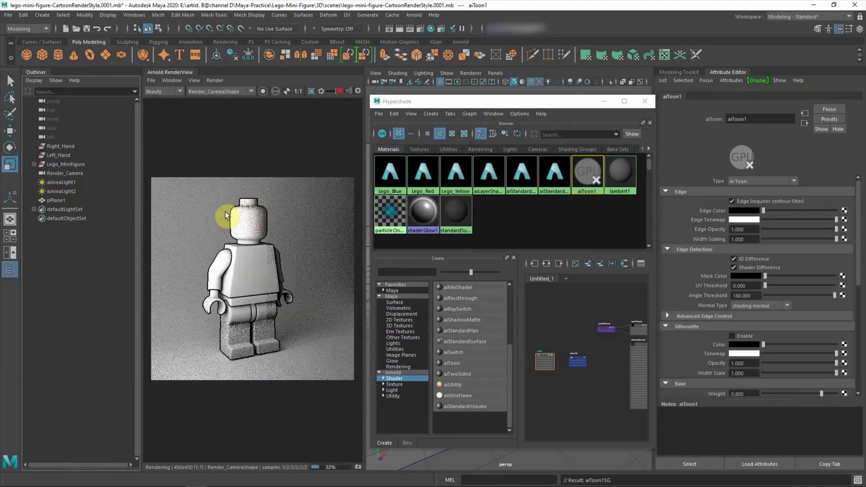
- Try a cyan edge colour, revert it to black, and adjust the angle threshold
{"action": "left_click", "coordinate": [761, 210]}
{"action": "left_click", "coordinate": [740, 201]}
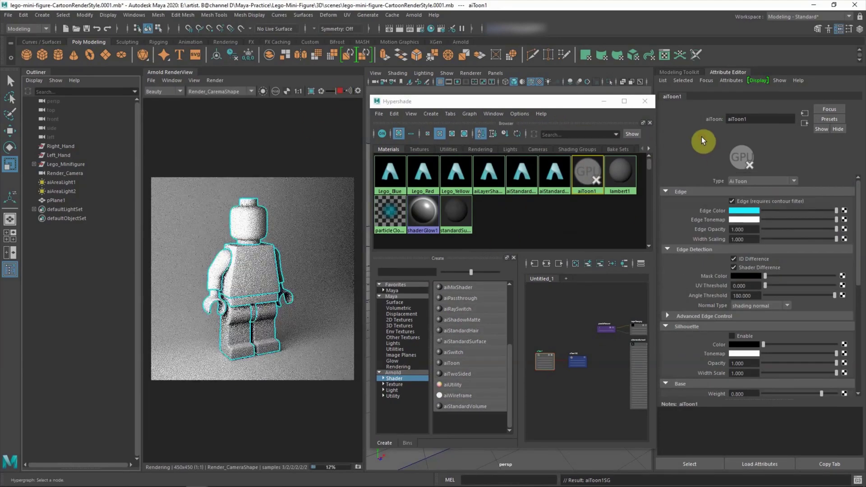
{"action": "left_click", "coordinate": [744, 210]}
{"action": "left_click", "coordinate": [777, 294]}
{"action": "left_click", "coordinate": [778, 296]}
{"action": "left_click", "coordinate": [770, 296]}
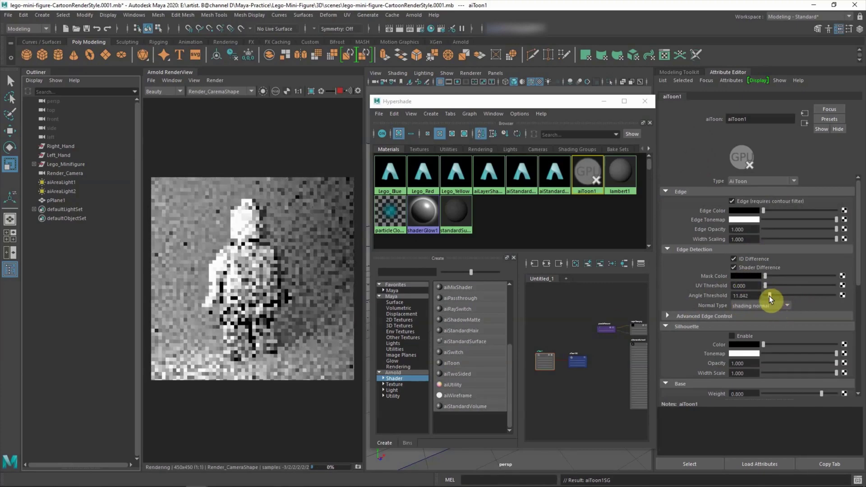
{"action": "left_click_drag", "start_coordinate": [771, 296], "coordinate": [835, 295]}
- Test a green silhouette outline, then revert it to black and turn it off
{"action": "scroll", "coordinate": [681, 277], "scroll_direction": "down", "scroll_amount": 2}
{"action": "left_click", "coordinate": [732, 281]}
{"action": "left_click_drag", "start_coordinate": [761, 291], "coordinate": [797, 291]}
{"action": "left_click", "coordinate": [748, 291]}
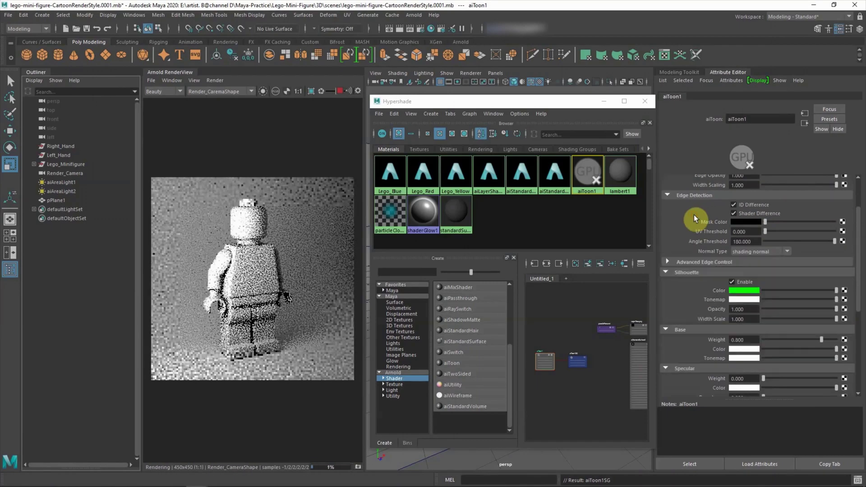
{"action": "left_click", "coordinate": [744, 291]}
{"action": "left_click", "coordinate": [762, 275]}
{"action": "left_click", "coordinate": [732, 282]}
- Make aiToon1's base colour yellow and map a ramp with stops near 0.17 and 0.38
{"action": "scroll", "coordinate": [682, 297], "scroll_direction": "down", "scroll_amount": 1}
{"action": "left_click", "coordinate": [744, 322]}
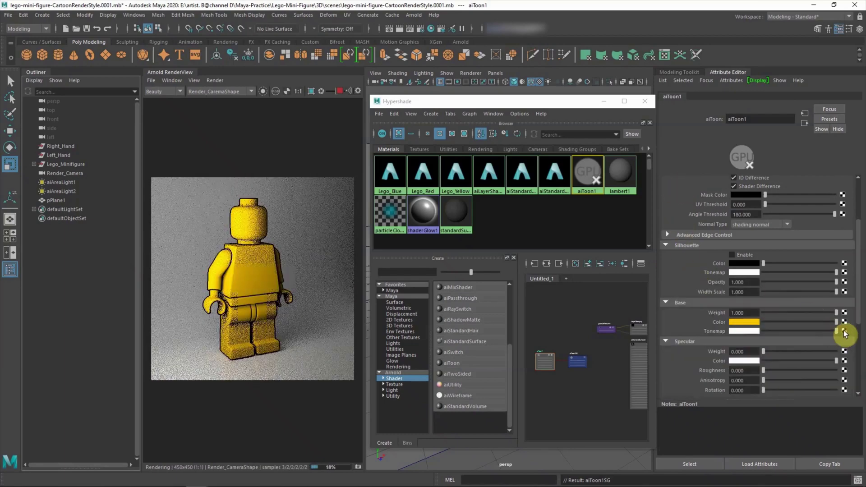
{"action": "left_click", "coordinate": [844, 333]}
{"action": "left_click", "coordinate": [460, 310]}
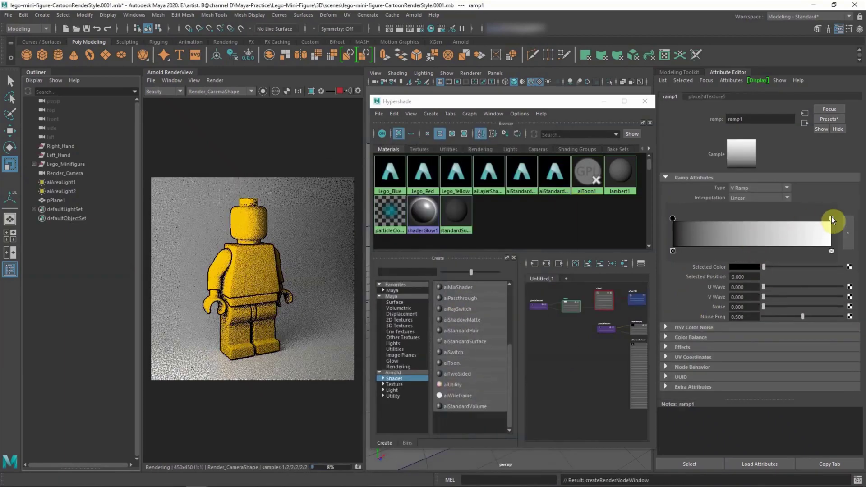
{"action": "left_click_drag", "start_coordinate": [832, 218], "coordinate": [732, 218]}
{"action": "left_click_drag", "start_coordinate": [673, 219], "coordinate": [699, 218]}
- Set ramp1 interpolation to None and open the area light's settings
{"action": "left_click", "coordinate": [750, 198]}
{"action": "left_click", "coordinate": [741, 215]}
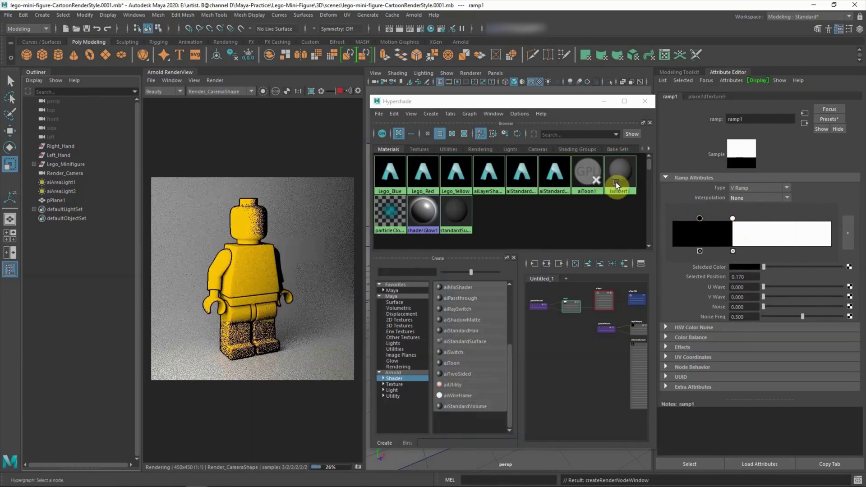
{"action": "left_click", "coordinate": [59, 182]}
{"action": "left_click", "coordinate": [712, 96]}
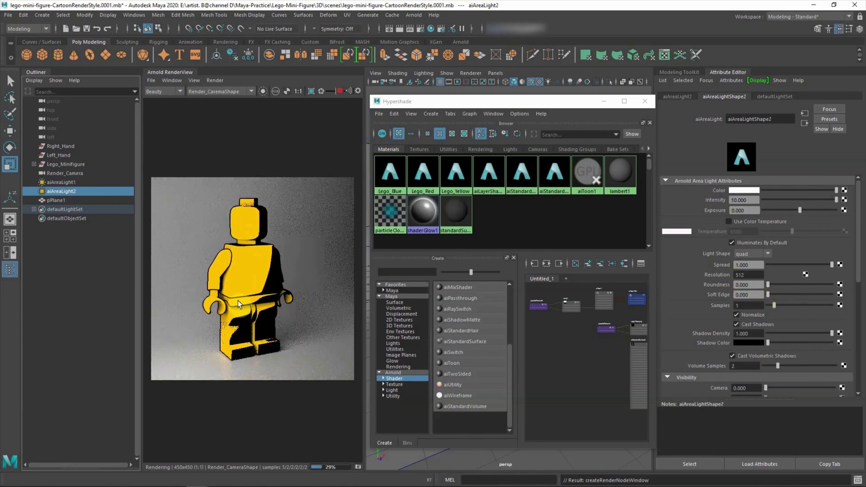
- Reselect aiAreaLight1, then reopen ramp1 from the aiToon1 shader
{"action": "left_click", "coordinate": [61, 182]}
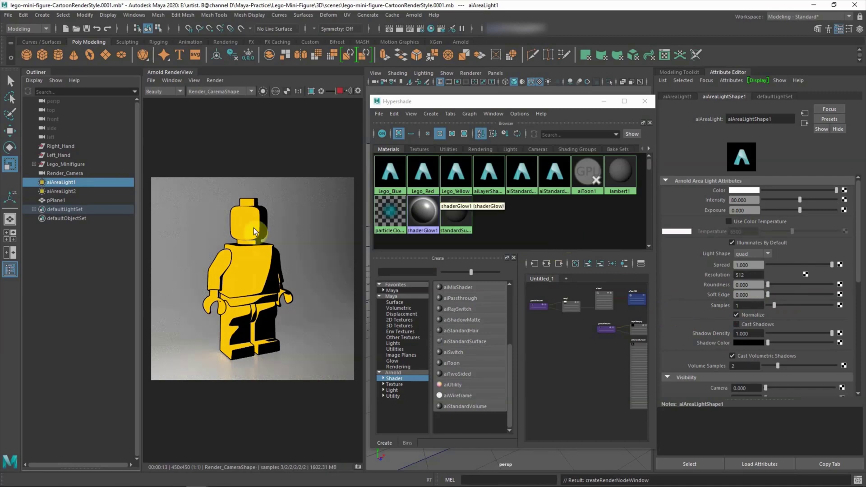
{"action": "left_click", "coordinate": [587, 173]}
{"action": "left_click", "coordinate": [843, 329]}
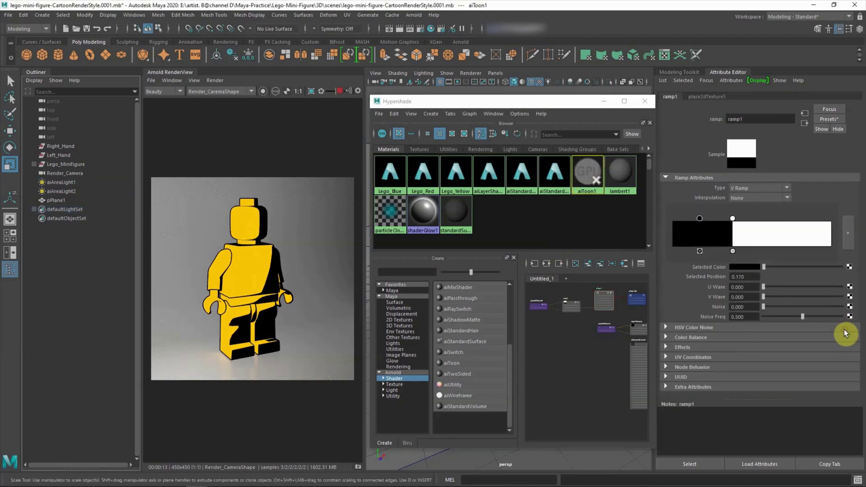
- Add a grey ramp1 stop at 0.276 and set the black stop's value to 0.019
{"action": "left_click", "coordinate": [713, 228]}
{"action": "left_click_drag", "start_coordinate": [786, 271], "coordinate": [796, 267]}
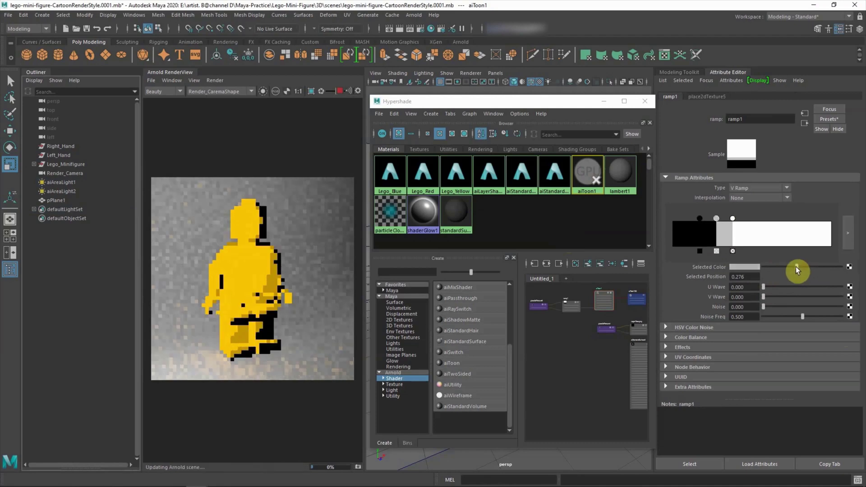
{"action": "left_click", "coordinate": [699, 219]}
{"action": "left_click", "coordinate": [743, 266]}
{"action": "left_click_drag", "start_coordinate": [709, 308], "coordinate": [704, 309]}
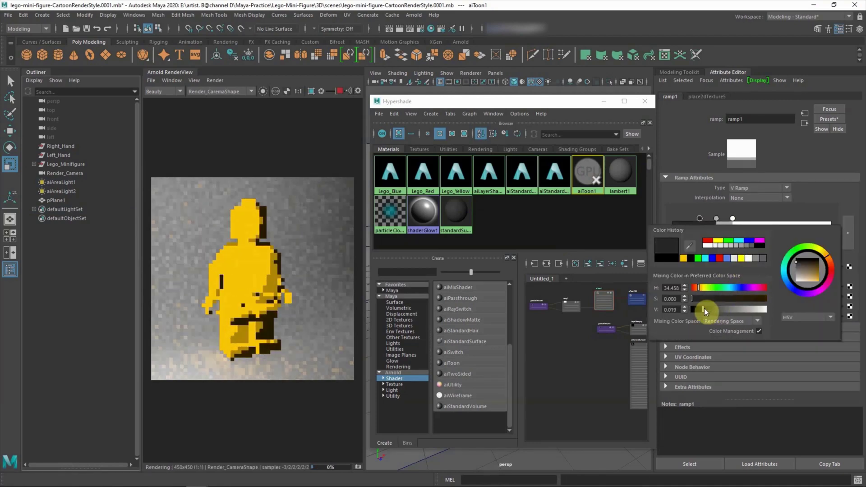
{"action": "mouse_move", "coordinate": [700, 218]}
{"action": "left_mouse_down"}
{"action": "mouse_move", "coordinate": [674, 218]}
{"action": "mouse_move", "coordinate": [738, 218]}
{"action": "mouse_move", "coordinate": [703, 219]}
{"action": "left_mouse_up"}
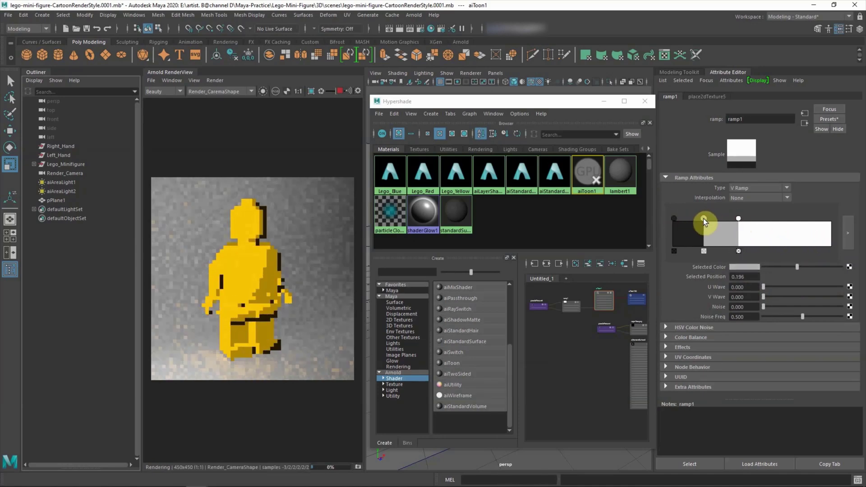
- Set aiToon1's specular weight to about 0.056 and roughness to 0.1
{"action": "left_click", "coordinate": [585, 174]}
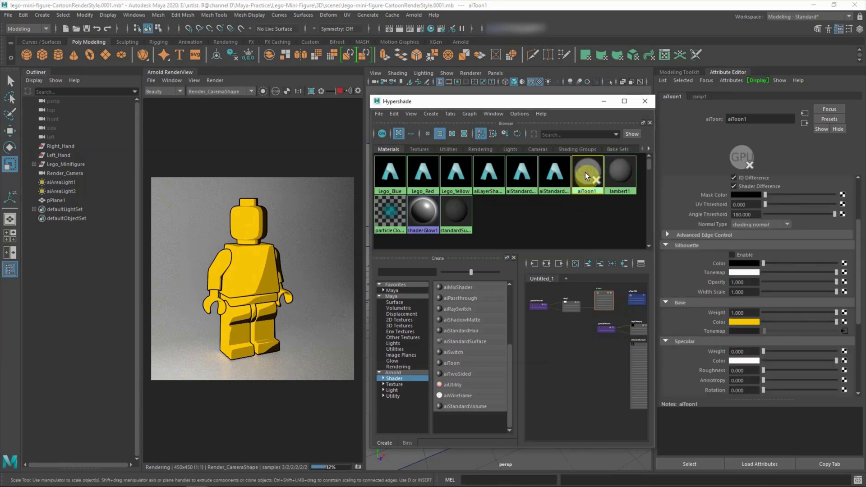
{"action": "left_click_drag", "start_coordinate": [763, 351], "coordinate": [765, 351]}
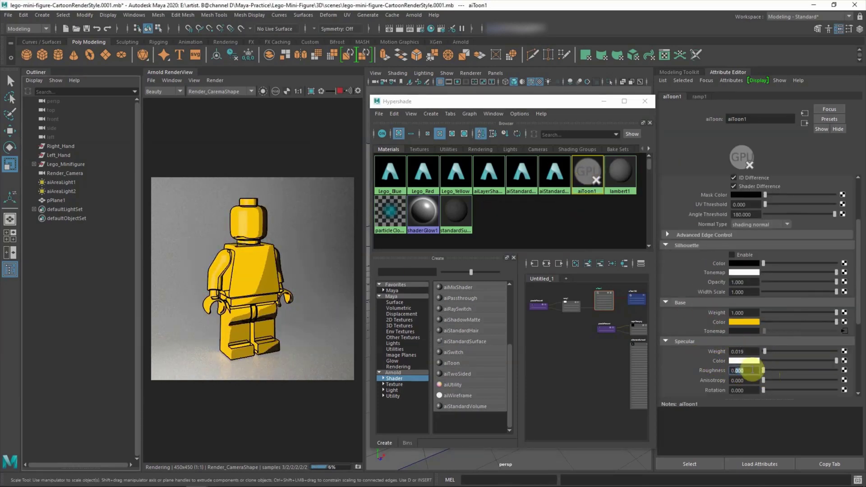
{"action": "type", "text": "0.1"}
{"action": "key", "text": "Return"}
{"action": "left_click_drag", "start_coordinate": [765, 352], "coordinate": [761, 352]}
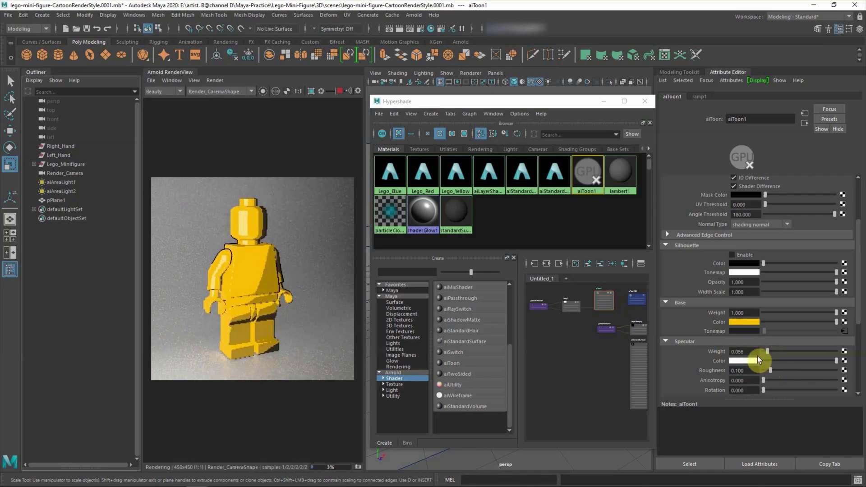
{"action": "left_click", "coordinate": [778, 120]}
{"action": "type", "text": "-ye"}
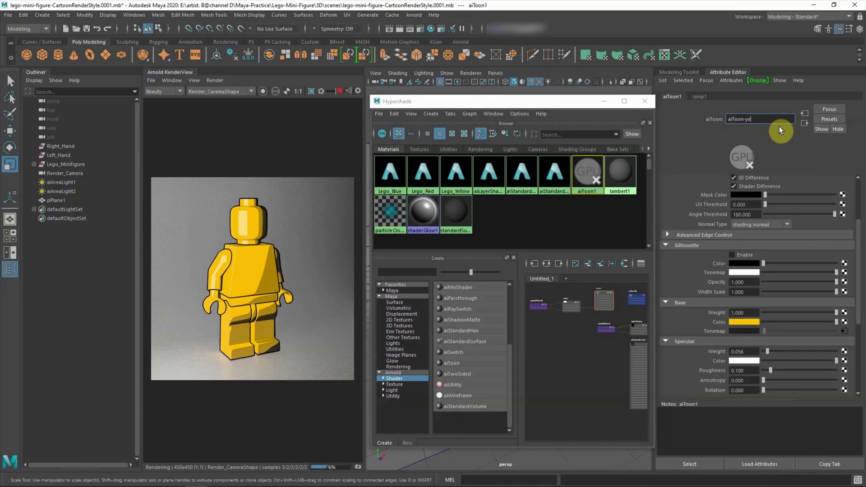
- Rename the toon shader to aiToon_yellow and stop the running render
{"action": "type", "text": "llow"}
{"action": "key", "text": "Return"}
{"action": "left_click", "coordinate": [584, 228]}
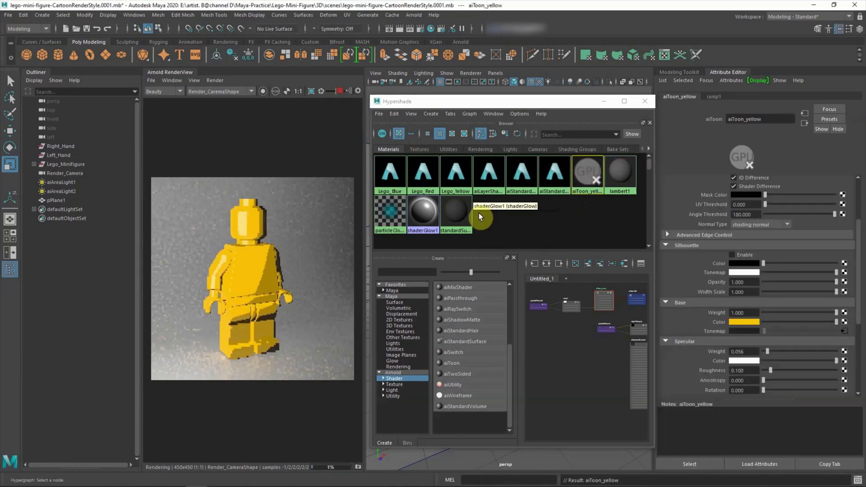
{"action": "left_click", "coordinate": [340, 91]}
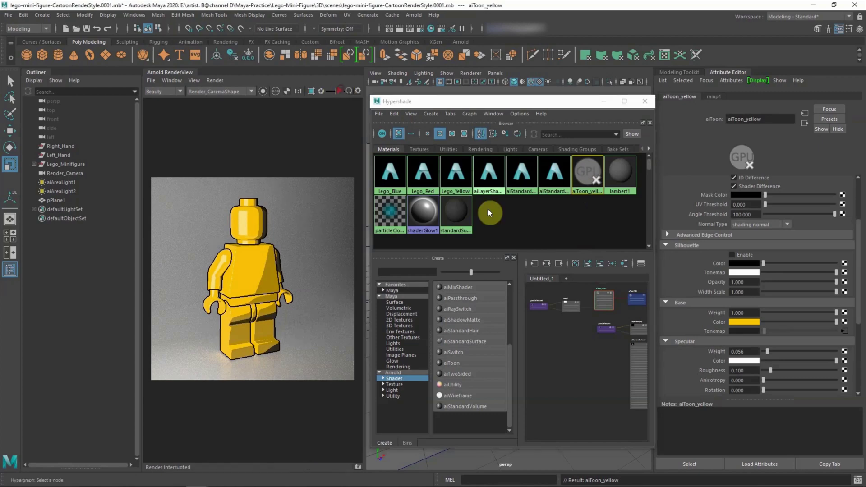
- Duplicate it as aiToon_blue with a blue base colour
{"action": "key", "text": "ctrl+d"}
{"action": "triple_click", "coordinate": [745, 118]}
{"action": "type", "text": "aiToon_blue"}
{"action": "key", "text": "Return"}
{"action": "left_click", "coordinate": [751, 322]}
- Duplicate again as aiToon_red with a red base colour
{"action": "key", "text": "ctrl+d"}
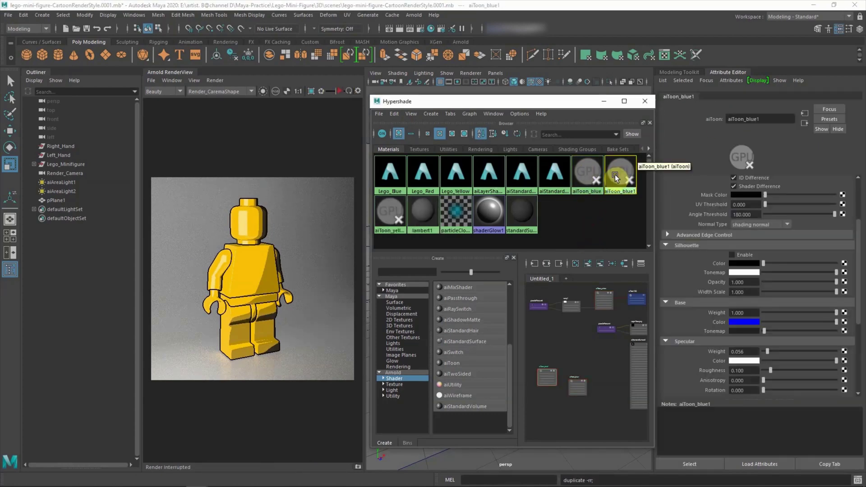
{"action": "left_click", "coordinate": [770, 118]}
{"action": "key", "text": "BackSpace"}
{"action": "key", "text": "BackSpace"}
{"action": "key", "text": "BackSpace"}
{"action": "left_click", "coordinate": [744, 321]}
{"action": "left_click", "coordinate": [590, 199]}
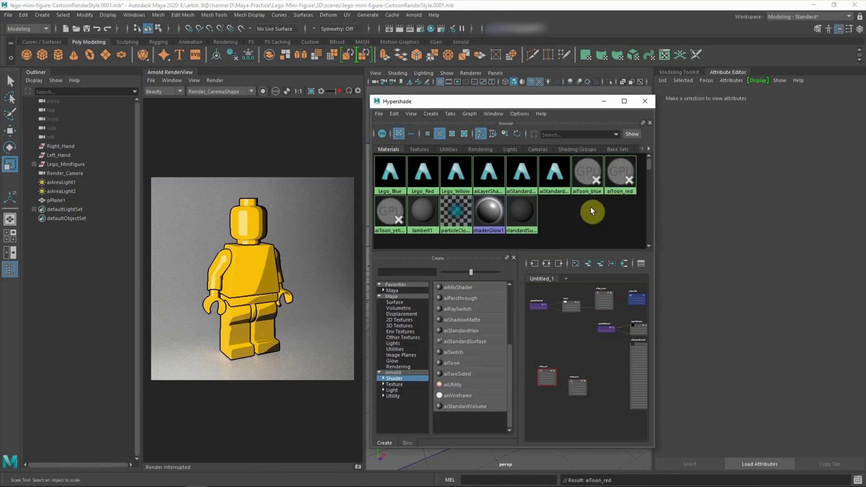
- Assign aiToon_blue to the minifigure's hip and legs
{"action": "left_click_drag", "start_coordinate": [563, 102], "coordinate": [748, 110]}
{"action": "left_click", "coordinate": [544, 302]}
{"action": "left_click_drag", "start_coordinate": [545, 288], "coordinate": [472, 349]}
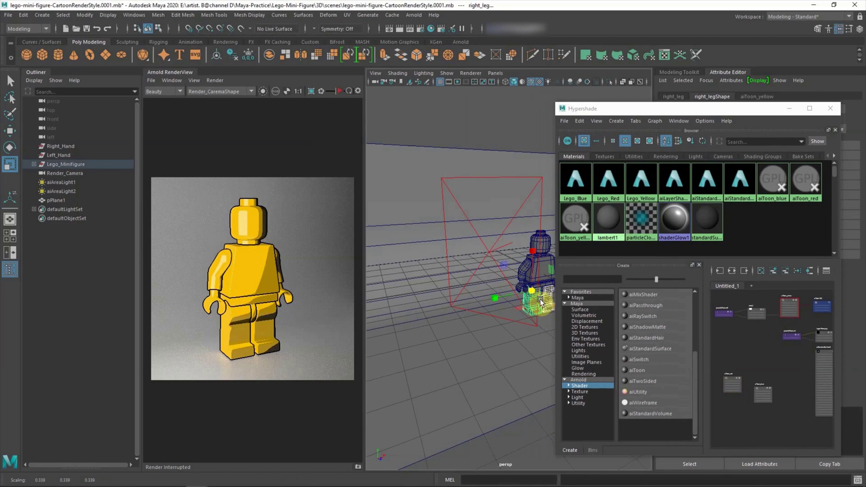
{"action": "key", "text": "f"}
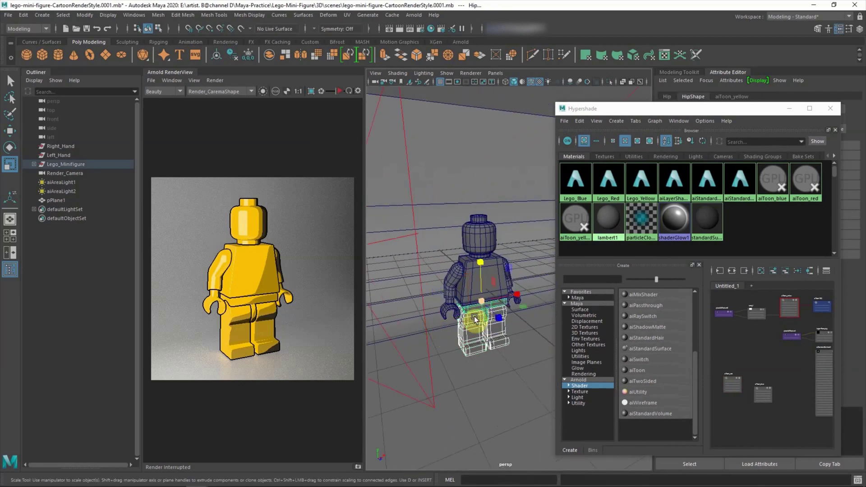
{"action": "left_click", "coordinate": [476, 321]}
{"action": "right_click_drag", "start_coordinate": [772, 180], "coordinate": [749, 128]}
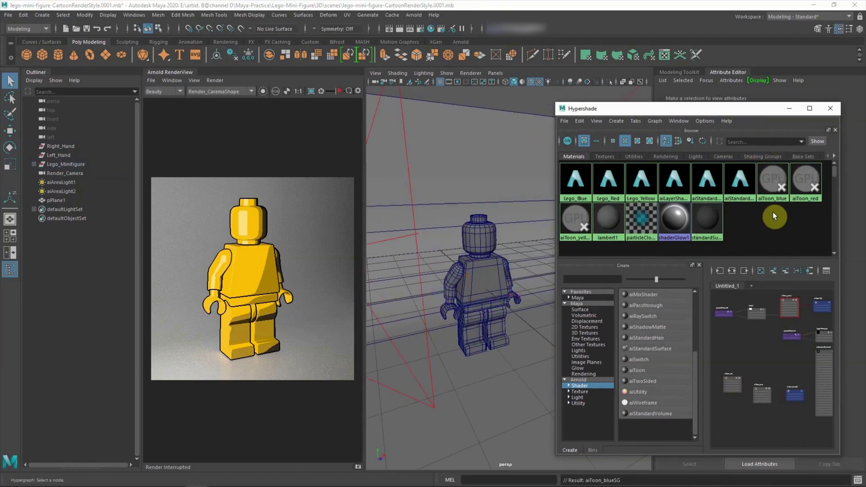
- Assign aiToon_red to the minifigure's torso and arms
{"action": "left_click", "coordinate": [507, 270]}
{"action": "right_click_drag", "start_coordinate": [748, 184], "coordinate": [767, 160]}
{"action": "left_click_drag", "start_coordinate": [747, 110], "coordinate": [572, 101]}
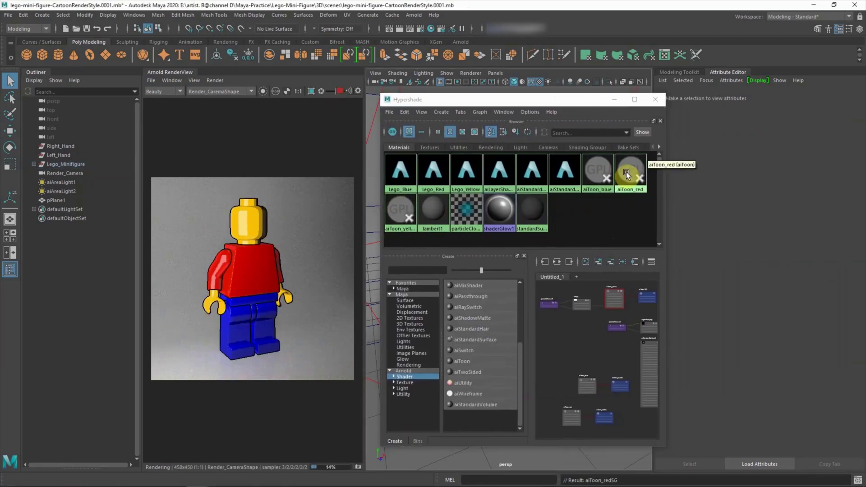
- Show the red shader and yellow shader's ramp1 network in an enlarged Hypershade graph
{"action": "left_click_drag", "start_coordinate": [626, 172], "coordinate": [618, 203]}
{"action": "left_click", "coordinate": [616, 350]}
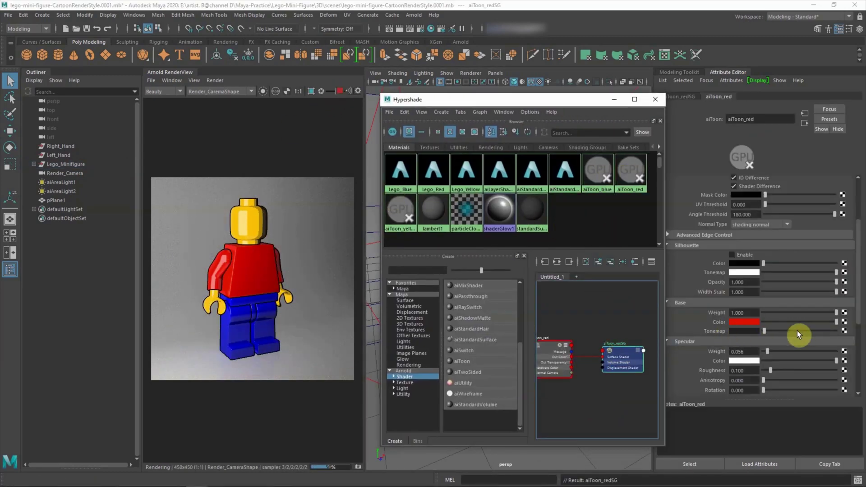
{"action": "left_click", "coordinate": [399, 222]}
{"action": "left_click_drag", "start_coordinate": [613, 361], "coordinate": [621, 363]}
{"action": "left_click_drag", "start_coordinate": [381, 271], "coordinate": [340, 271]}
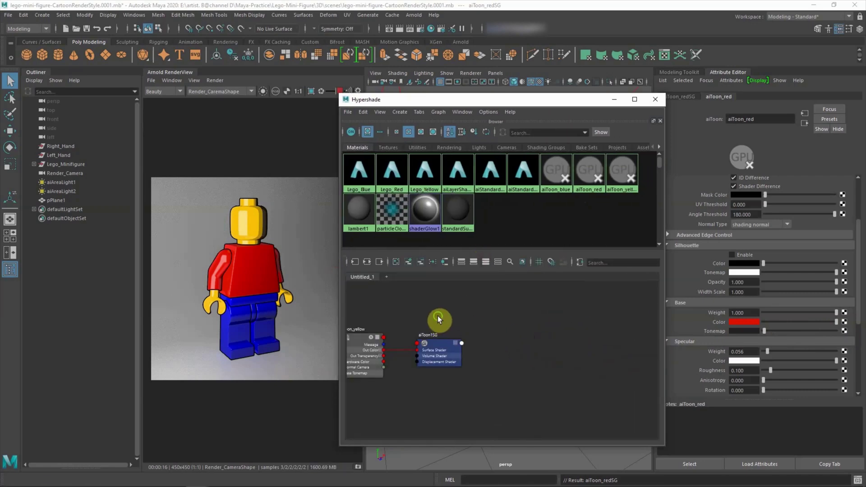
{"action": "scroll", "coordinate": [575, 300], "scroll_direction": "up", "scroll_amount": 3}
- Connect ramp1.outColor to aiToon_red's Base Tonemap
{"action": "left_click_drag", "start_coordinate": [589, 169], "coordinate": [536, 387]}
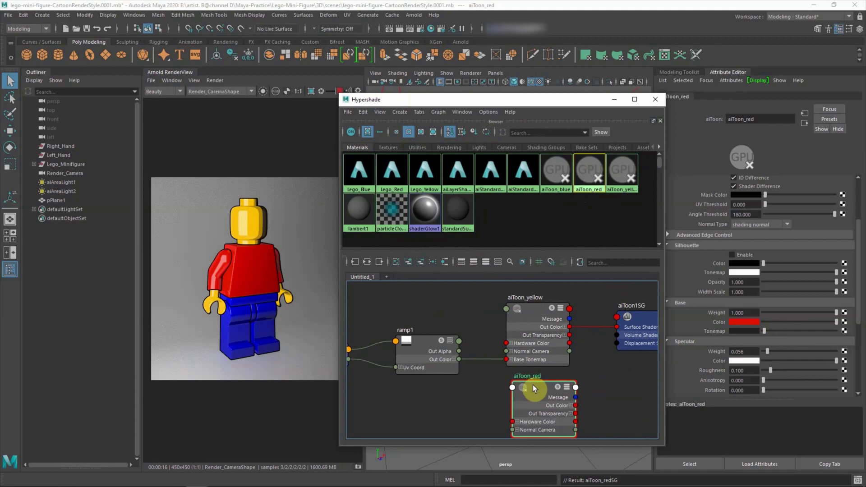
{"action": "scroll", "coordinate": [487, 353], "scroll_direction": "up", "scroll_amount": 2}
{"action": "scroll", "coordinate": [499, 383], "scroll_direction": "up", "scroll_amount": 1}
{"action": "left_click_drag", "start_coordinate": [463, 320], "coordinate": [518, 347]}
{"action": "left_click", "coordinate": [546, 378]}
{"action": "left_click", "coordinate": [432, 423]}
{"action": "left_click", "coordinate": [457, 391]}
- Add aiToon_blue to the graph and connect ramp1 to its Base Tonemap
{"action": "scroll", "coordinate": [552, 325], "scroll_direction": "down", "scroll_amount": 1}
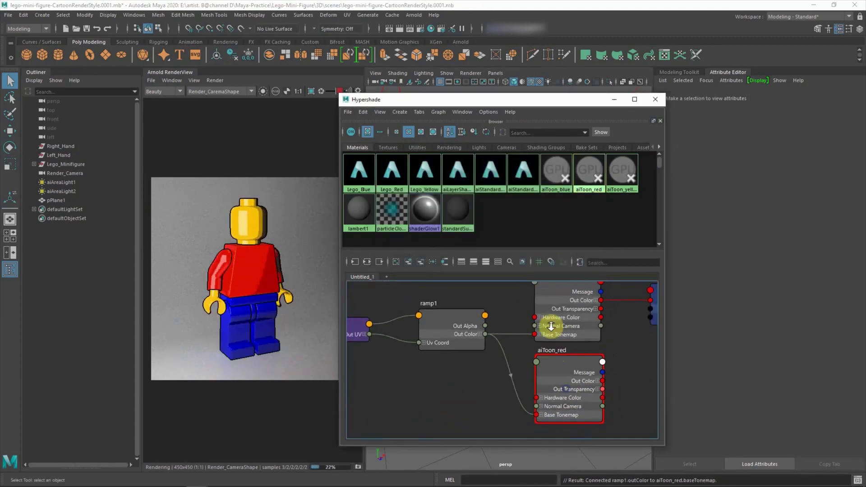
{"action": "left_click_drag", "start_coordinate": [556, 172], "coordinate": [539, 399]}
{"action": "scroll", "coordinate": [509, 280], "scroll_direction": "down", "scroll_amount": 1}
{"action": "scroll", "coordinate": [509, 280], "scroll_direction": "up", "scroll_amount": 1}
{"action": "scroll", "coordinate": [495, 372], "scroll_direction": "down", "scroll_amount": 1}
{"action": "left_click", "coordinate": [556, 418]}
{"action": "left_click", "coordinate": [421, 399]}
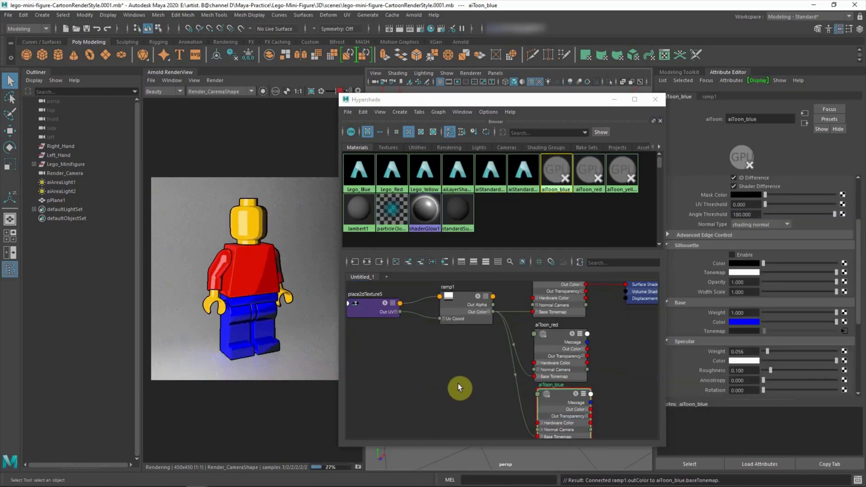
{"action": "left_click", "coordinate": [458, 385]}
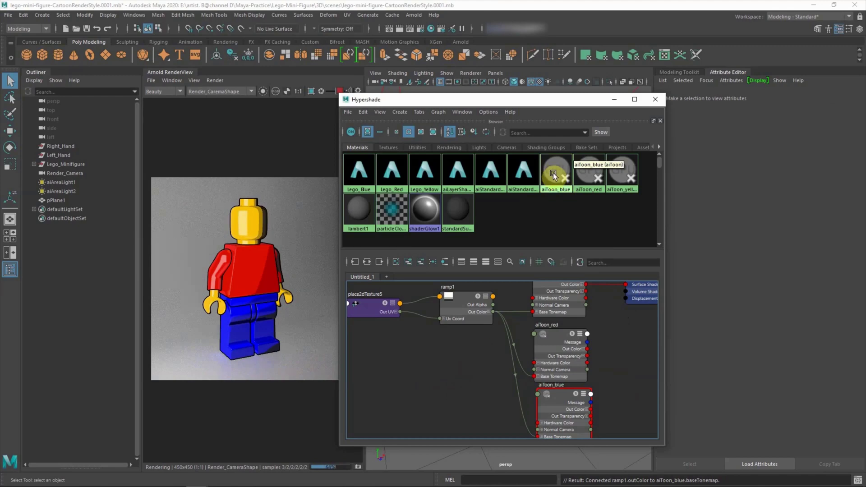
{"action": "left_click", "coordinate": [250, 216]}
{"action": "left_click_drag", "start_coordinate": [506, 101], "coordinate": [686, 108]}
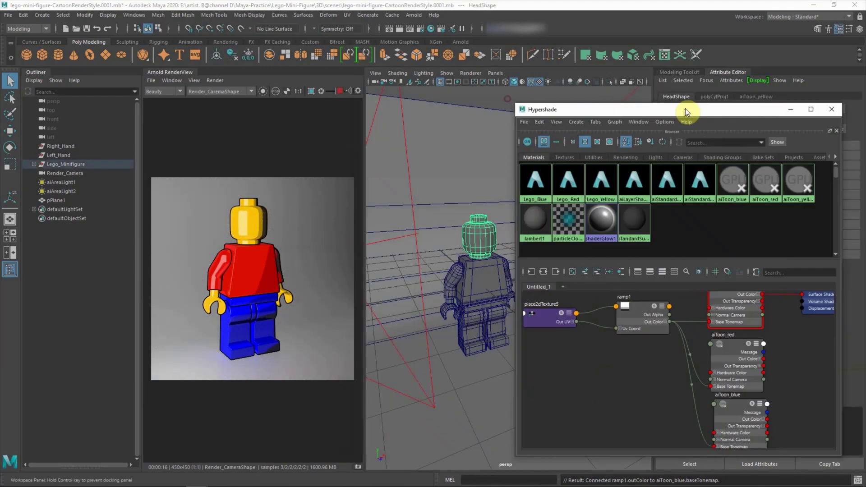
- Assign aiLayerShader1 to the head and use aiToon_yellow as its Layer 1 input
{"action": "left_click_drag", "start_coordinate": [572, 108], "coordinate": [400, 99]}
{"action": "right_click", "coordinate": [498, 171]}
{"action": "left_click", "coordinate": [250, 219]}
{"action": "right_click_drag", "start_coordinate": [465, 169], "coordinate": [464, 155]}
{"action": "left_click", "coordinate": [465, 169]}
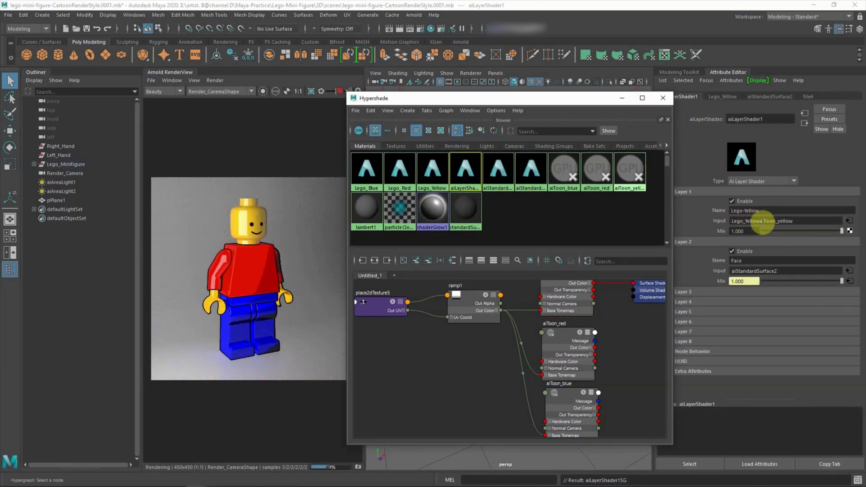
{"action": "middle_click_drag", "start_coordinate": [638, 170], "coordinate": [707, 221]}
- Nudge a ramp1 colour stop, undo it, and select aiToon_red
{"action": "left_click", "coordinate": [470, 296]}
{"action": "left_click_drag", "start_coordinate": [586, 96], "coordinate": [575, 96]}
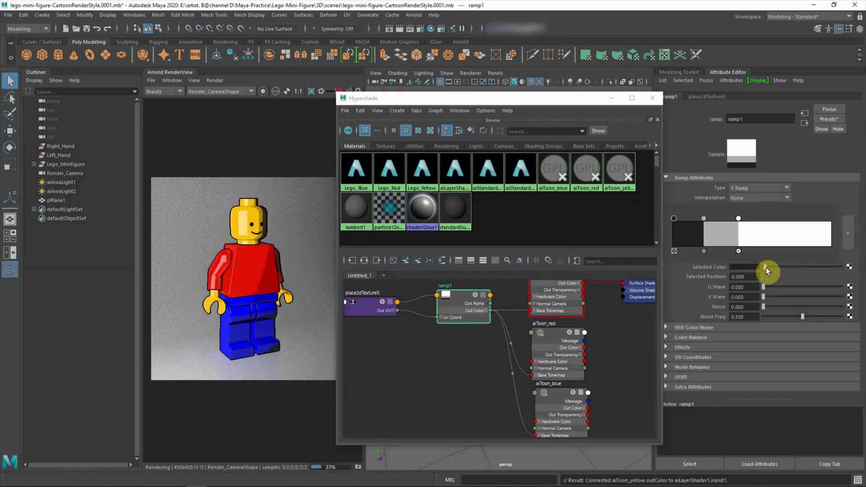
{"action": "left_click_drag", "start_coordinate": [739, 219], "coordinate": [742, 219]}
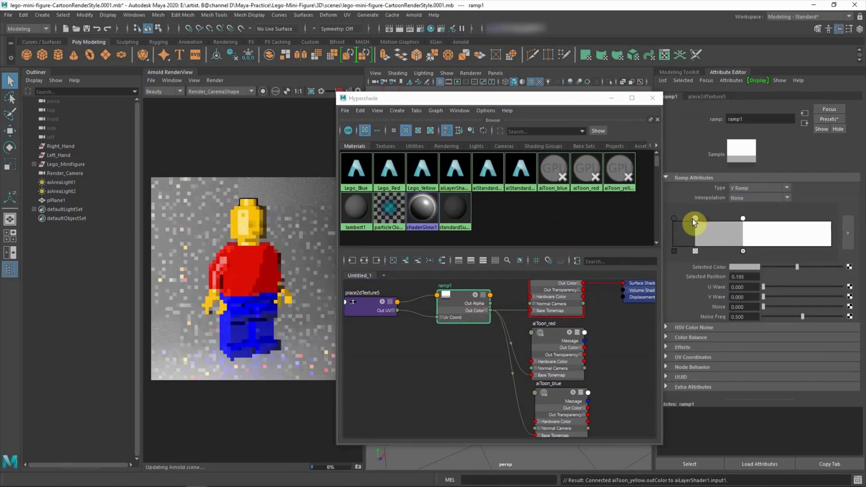
{"action": "key", "text": "ctrl+z"}
{"action": "left_click", "coordinate": [592, 215]}
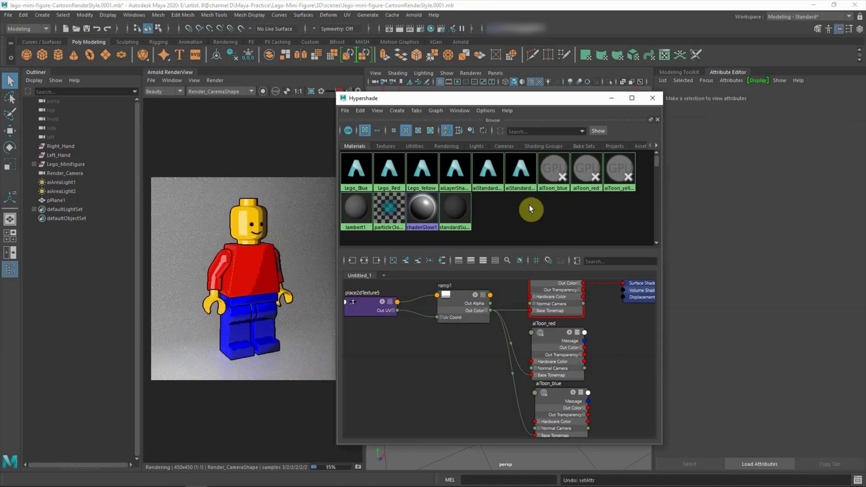
{"action": "left_click", "coordinate": [586, 169]}
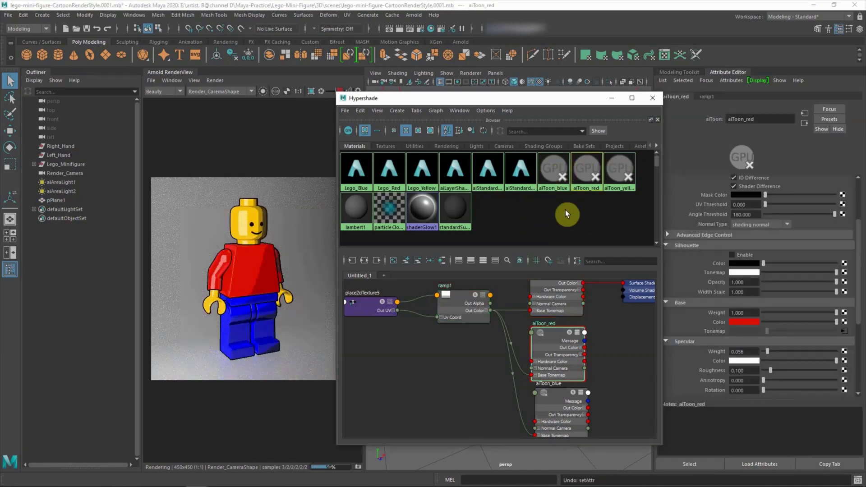
- Duplicate aiToon_red as aiToon_gray and assign it to the backdrop plane
{"action": "key", "text": "ctrl+d"}
{"action": "left_click", "coordinate": [778, 118]}
{"action": "key", "text": "BackSpace"}
{"action": "key", "text": "BackSpace"}
{"action": "key", "text": "BackSpace"}
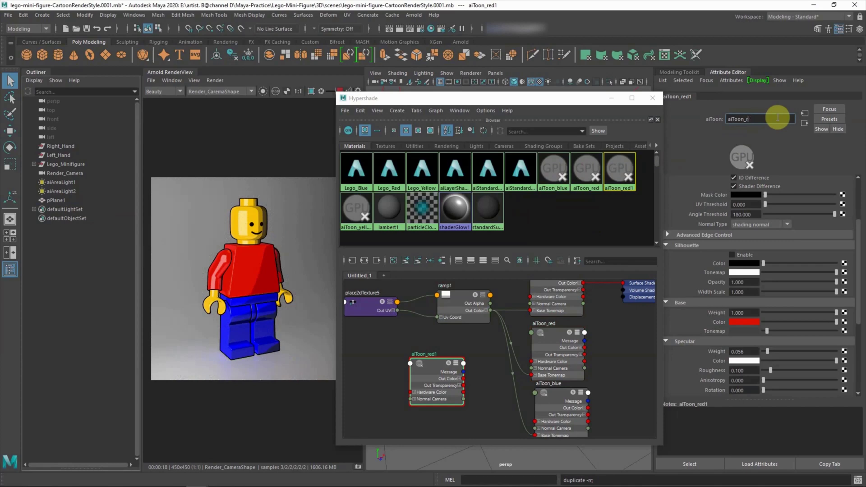
{"action": "type", "text": "gray"}
{"action": "key", "text": "Return"}
{"action": "left_click", "coordinate": [55, 200]}
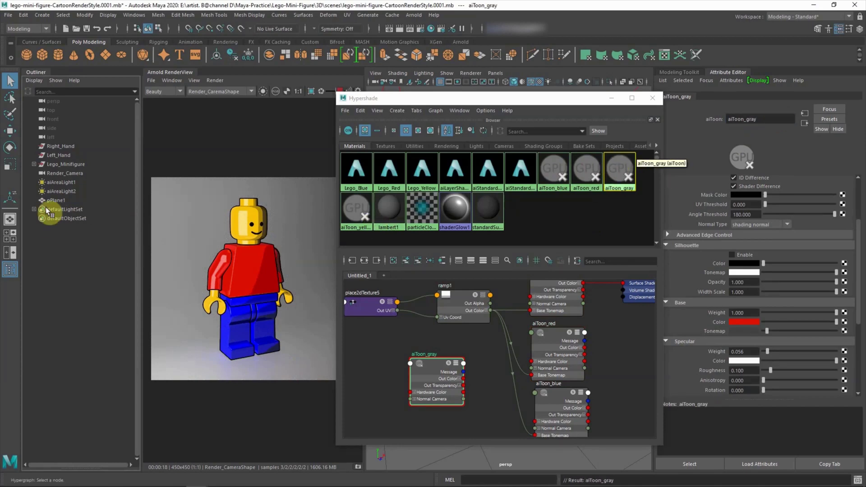
{"action": "right_click_drag", "start_coordinate": [619, 167], "coordinate": [619, 142]}
{"action": "left_click", "coordinate": [619, 142]}
- Wire ramp1 into aiToon_gray's Base Tonemap and give it a light gray base colour
{"action": "right_click", "coordinate": [586, 182]}
{"action": "left_click", "coordinate": [564, 212]}
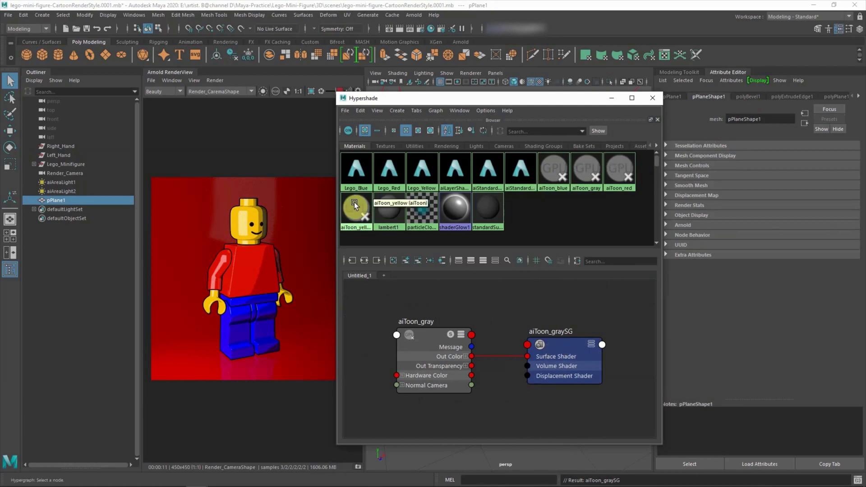
{"action": "left_click", "coordinate": [577, 185]}
{"action": "middle_click_drag", "start_coordinate": [587, 169], "coordinate": [562, 400]}
{"action": "left_click_drag", "start_coordinate": [419, 331], "coordinate": [582, 385]}
{"action": "left_click", "coordinate": [583, 399]}
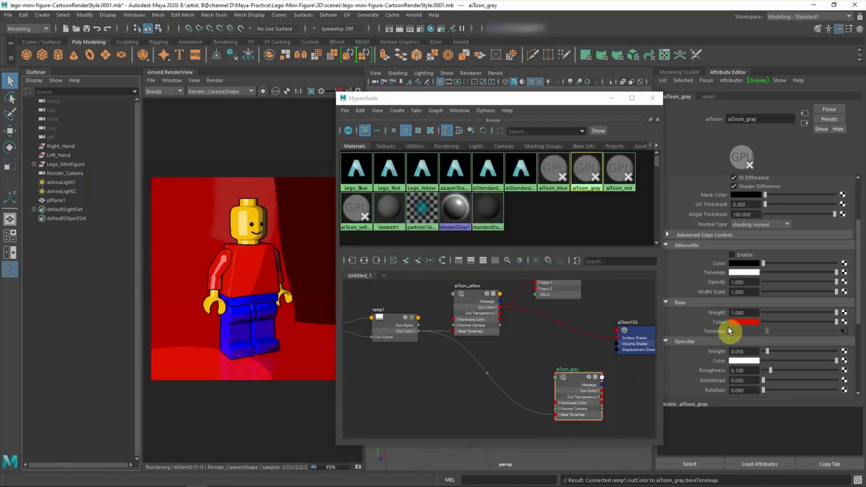
{"action": "left_click", "coordinate": [737, 322]}
{"action": "left_click", "coordinate": [721, 305]}
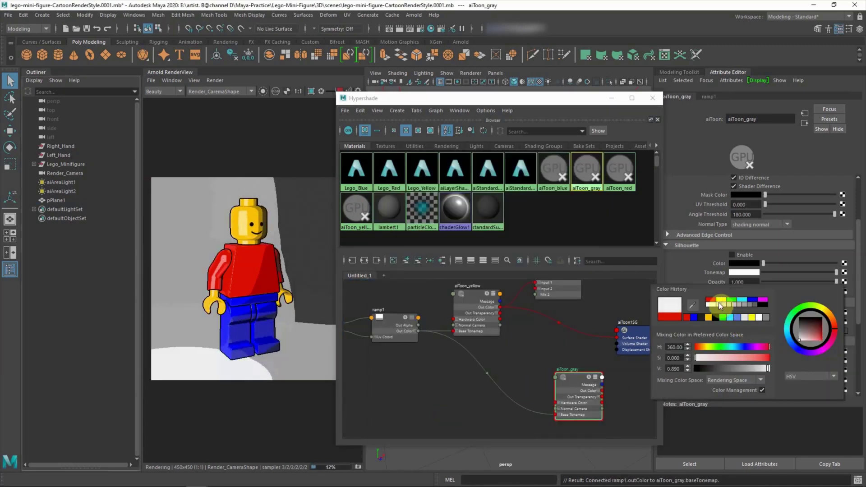
{"action": "left_click_drag", "start_coordinate": [490, 98], "coordinate": [502, 105]}
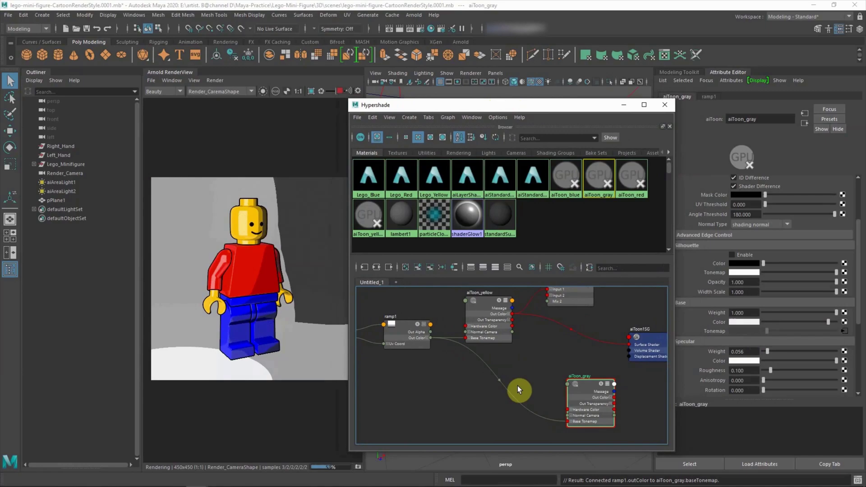